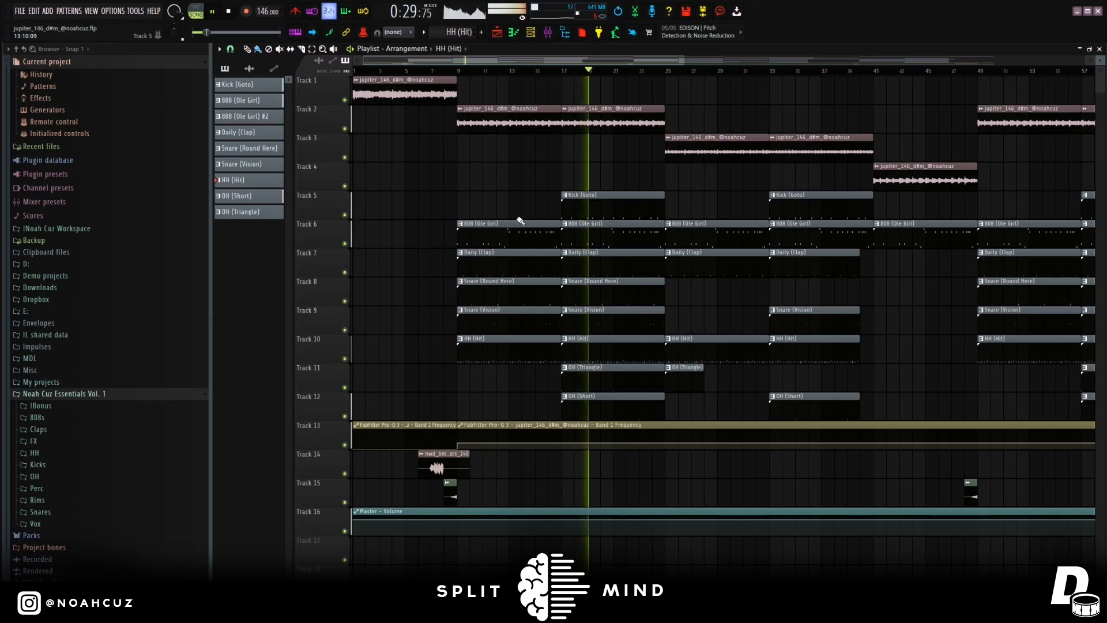
Stop the full beat's playback and play the final melody clip in the playlist.
key(space)
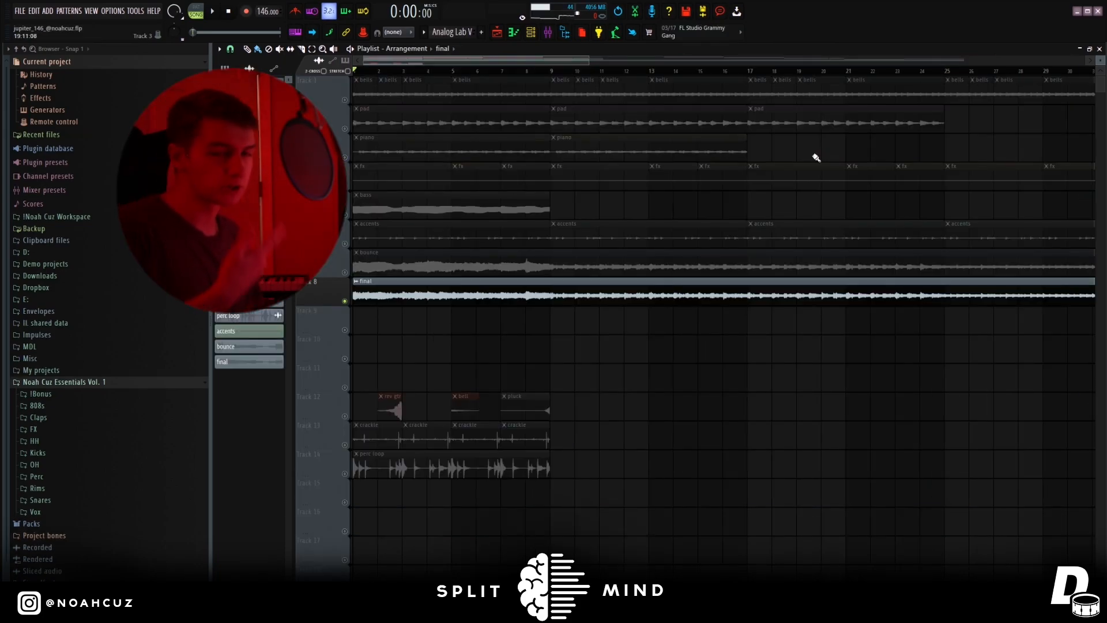
key(space)
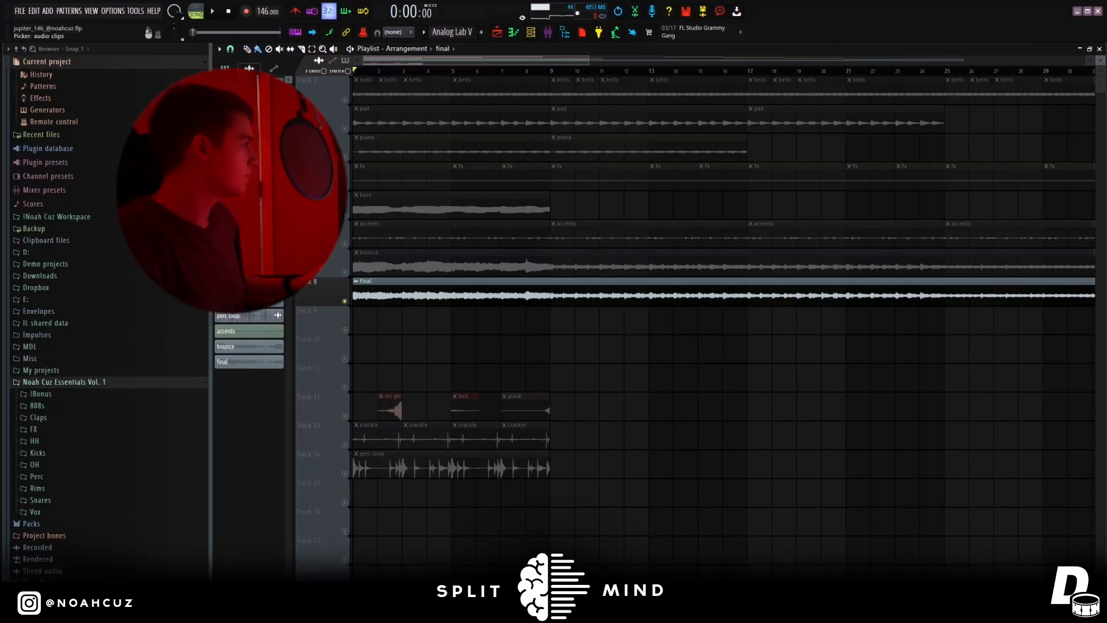
Bring up the first Analog Lab V channel's piano roll and instrument window.
click(225, 68)
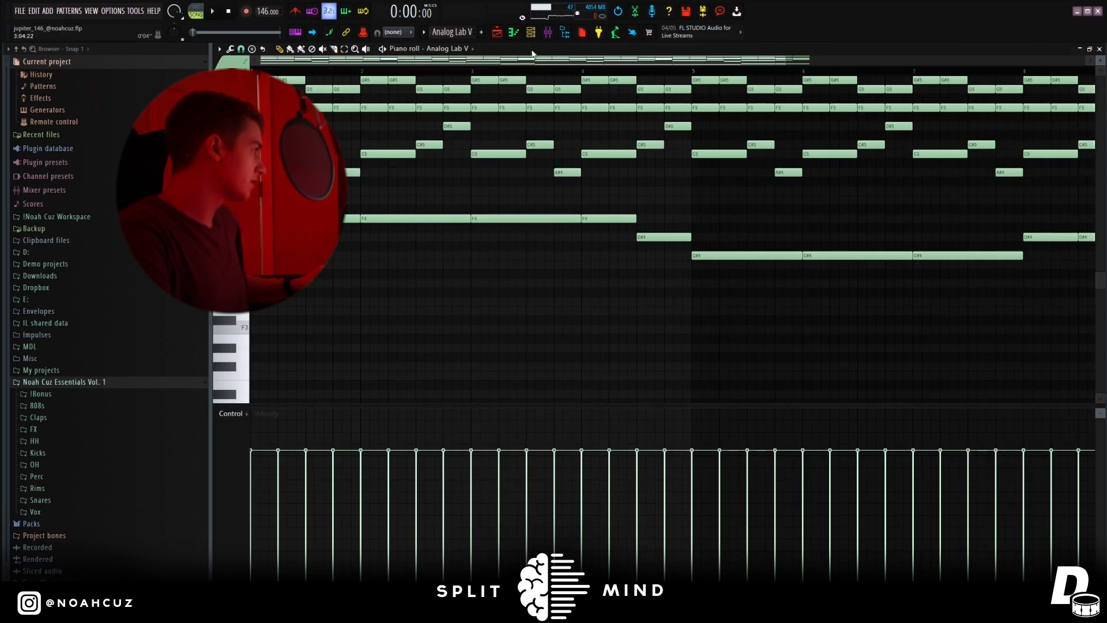
scroll(487, 109, up, 3)
click(533, 35)
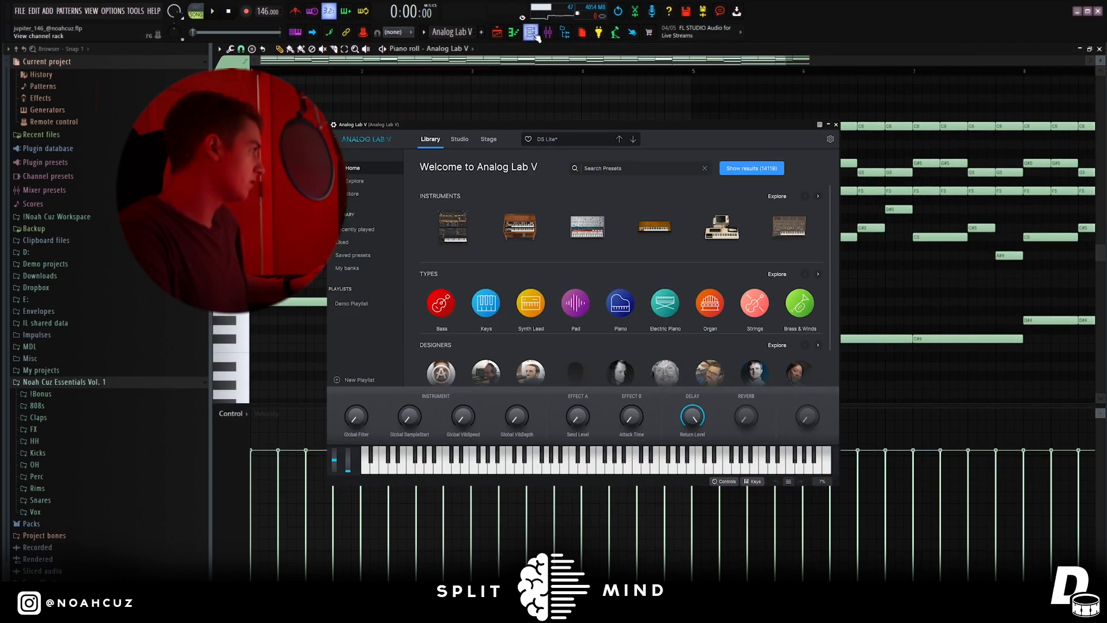
Play the eight-bar Analog Lab V pattern with all of its notes visible in the piano roll.
click(198, 8)
right_click(432, 81)
key(space)
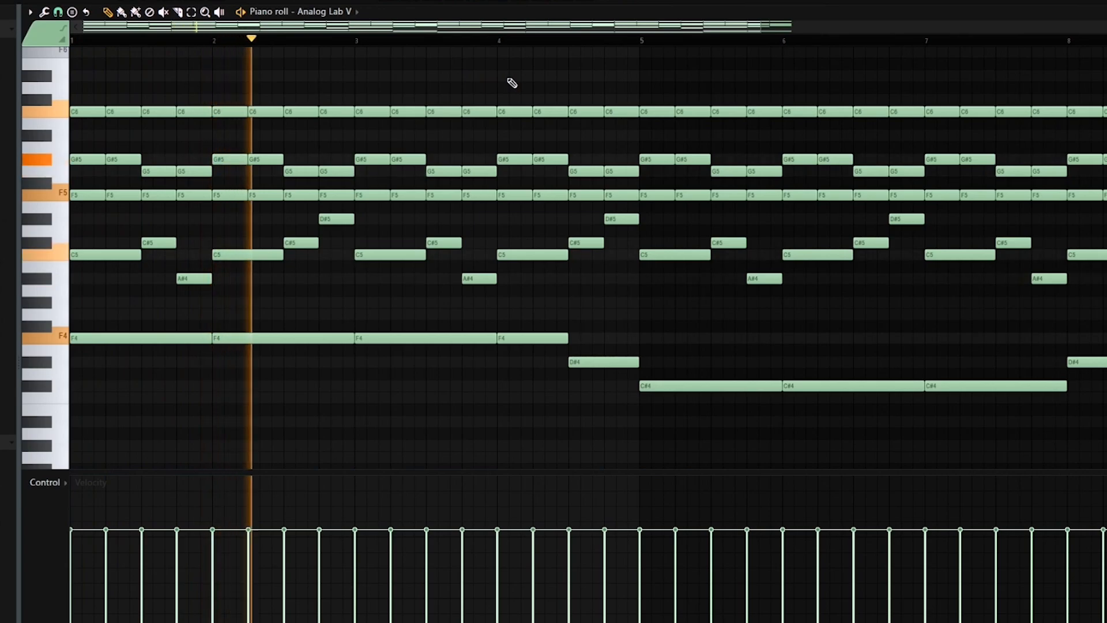
scroll(512, 83, up, 1)
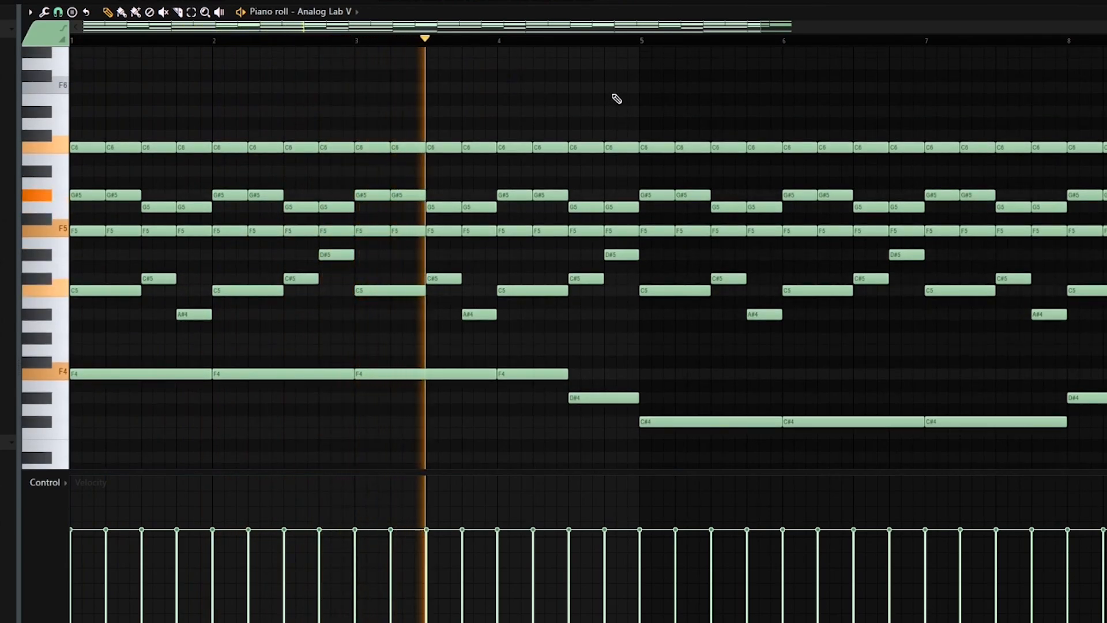
drag(761, 26, 830, 30)
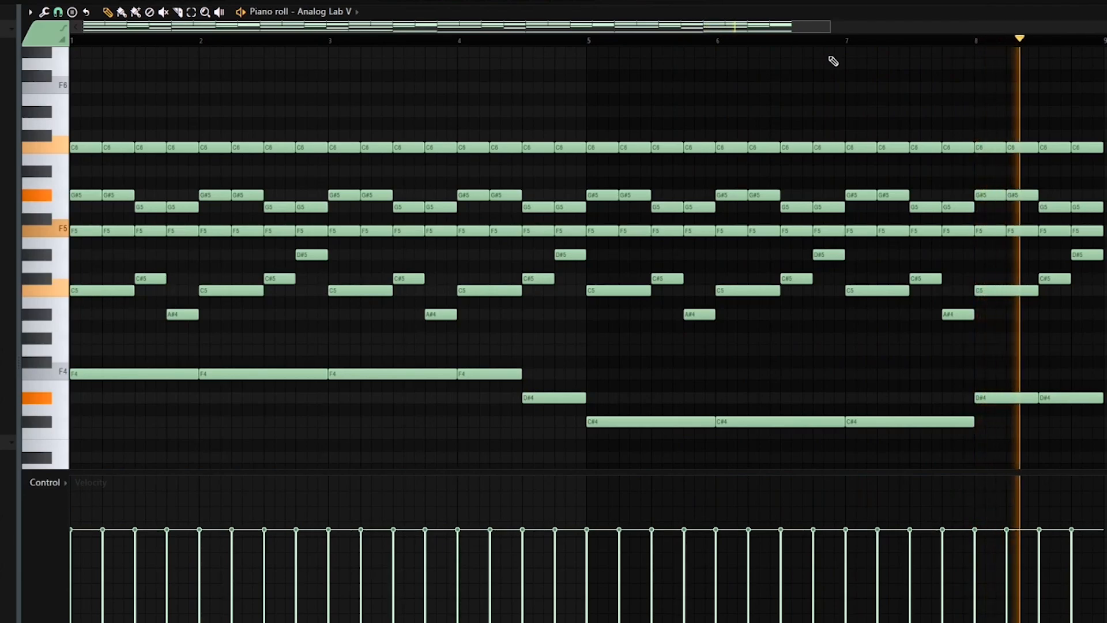
key(space)
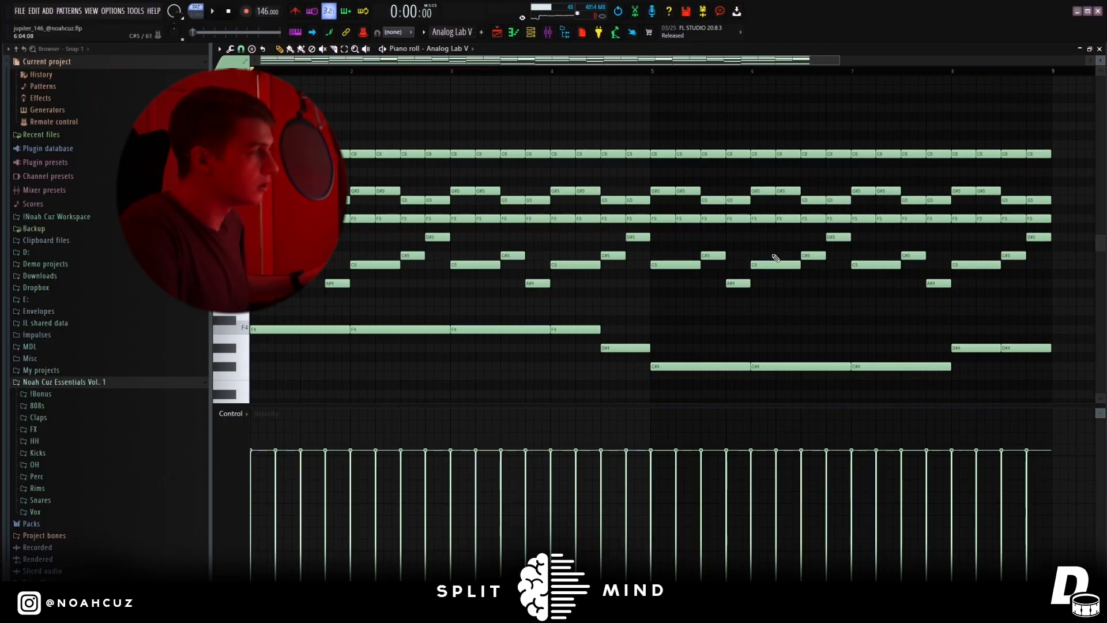
Point out the F4, D#4 and C#4 bass notes along the bottom of the Analog Lab V pattern.
drag(294, 331, 602, 354)
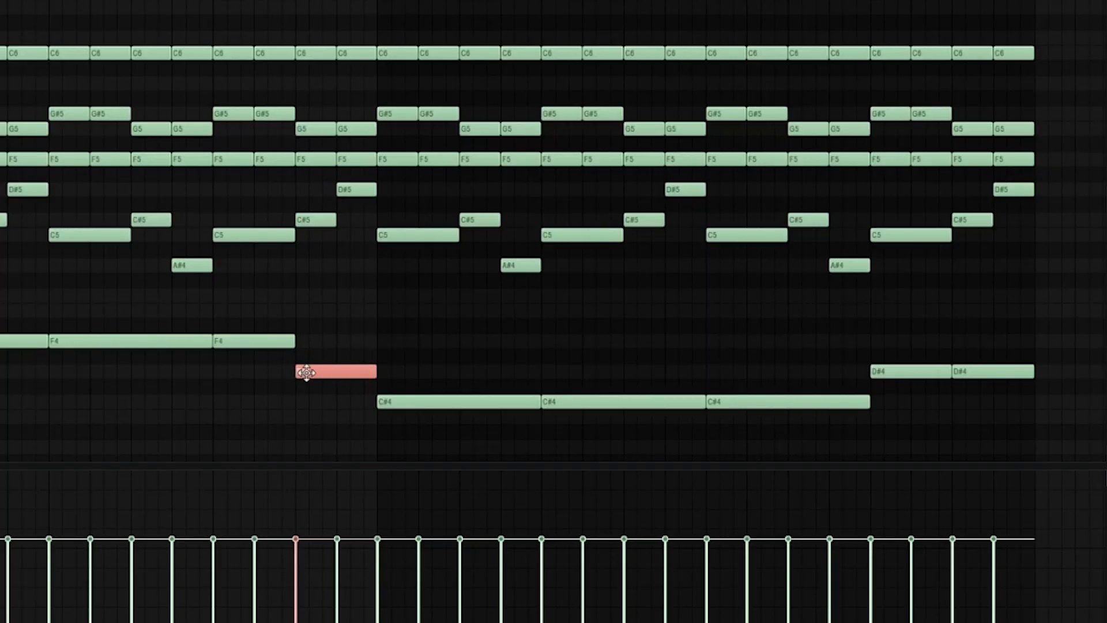
drag(366, 383, 797, 445)
drag(884, 383, 990, 416)
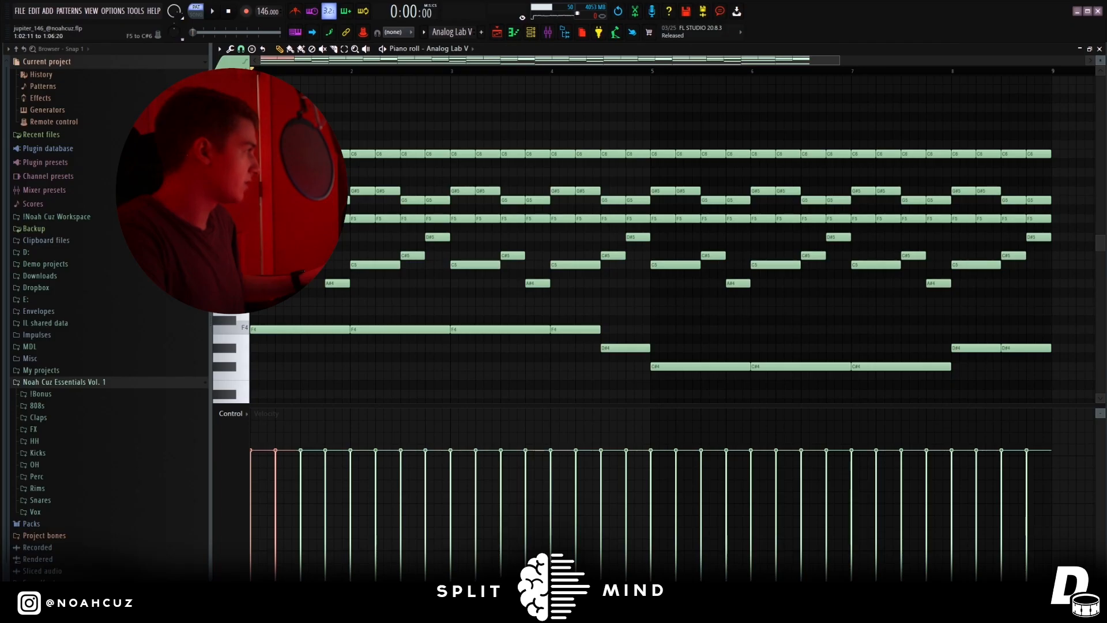
Select the repeating upper chord notes C6, G#5, G5 and F5 across the Analog Lab V pattern.
drag(311, 228, 342, 148)
mouse_move(478, 167)
mouse_down()
mouse_move(531, 349)
mouse_move(494, 182)
mouse_move(553, 320)
mouse_move(487, 289)
mouse_up()
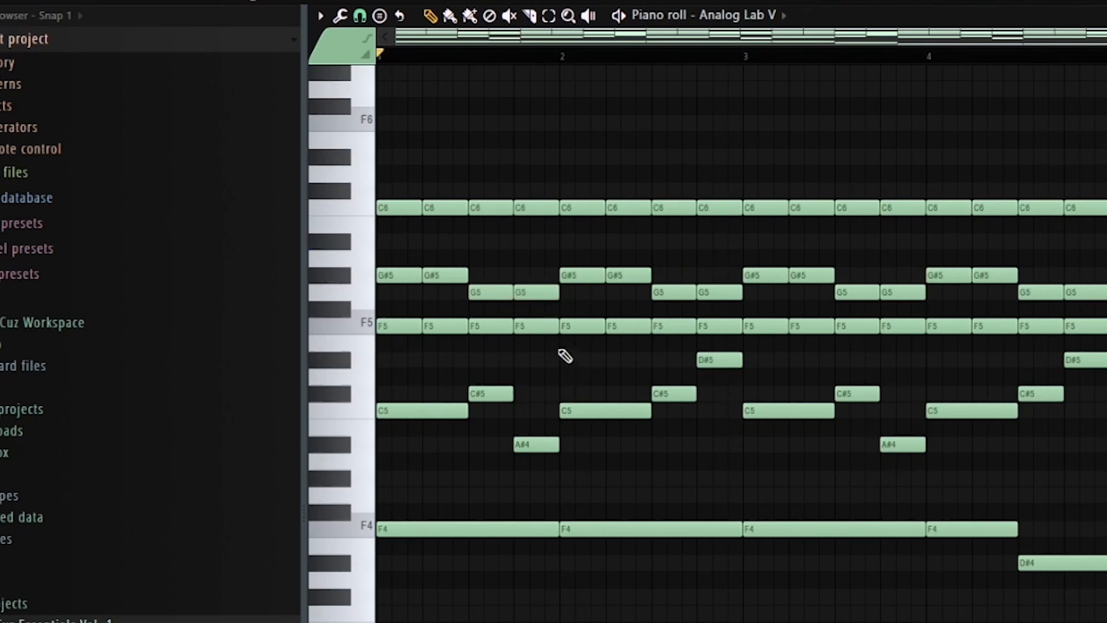
drag(285, 122, 1018, 235)
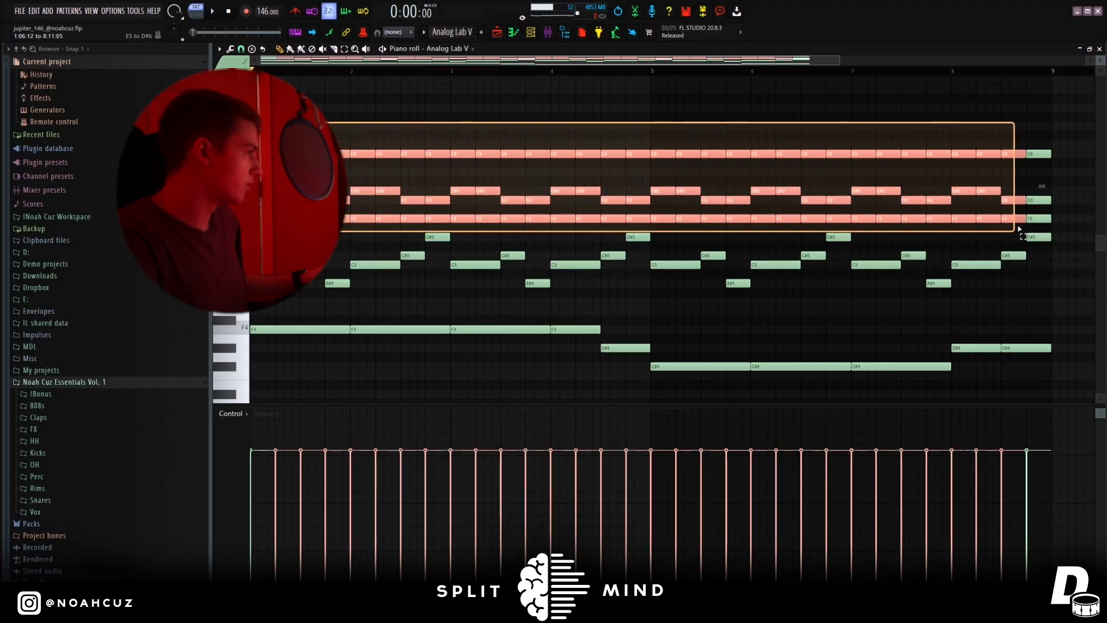
Select the counter-melody notes between the upper chords and the bass line to examine them.
drag(288, 233, 824, 307)
ctrl+click(819, 306)
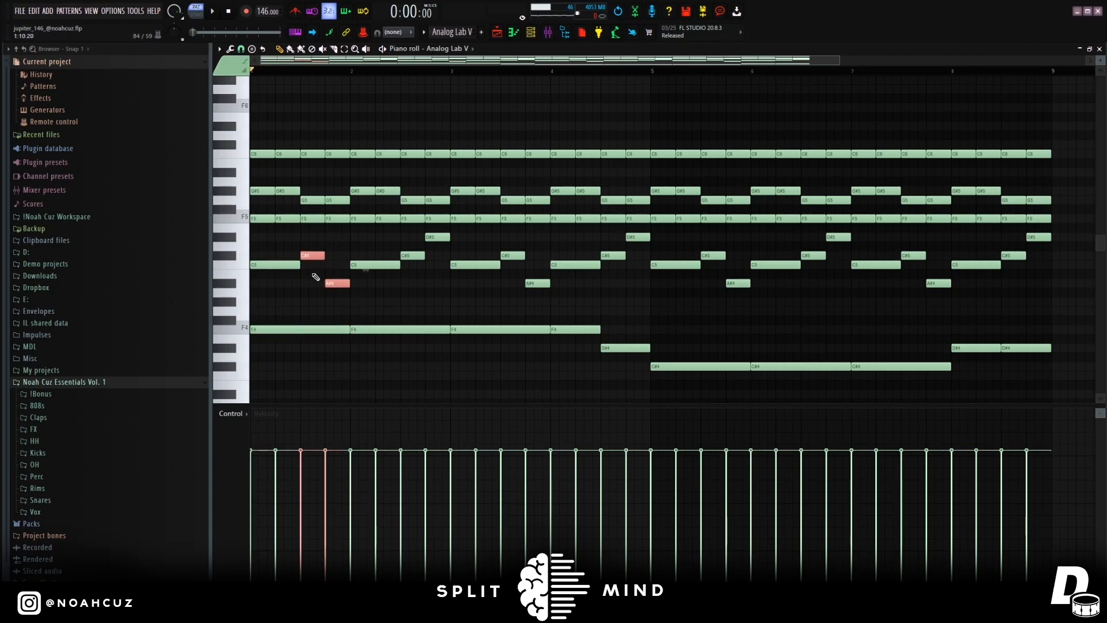
drag(291, 258, 976, 306)
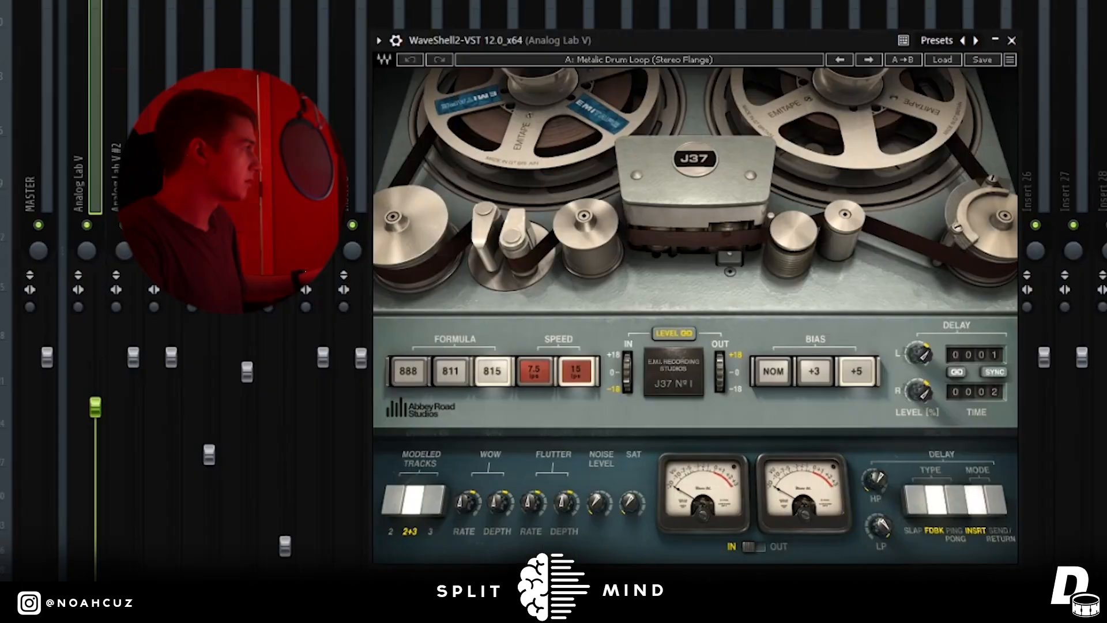
Examine the J37 tape effect on the Analog Lab V mixer track and close it.
drag(814, 44, 832, 41)
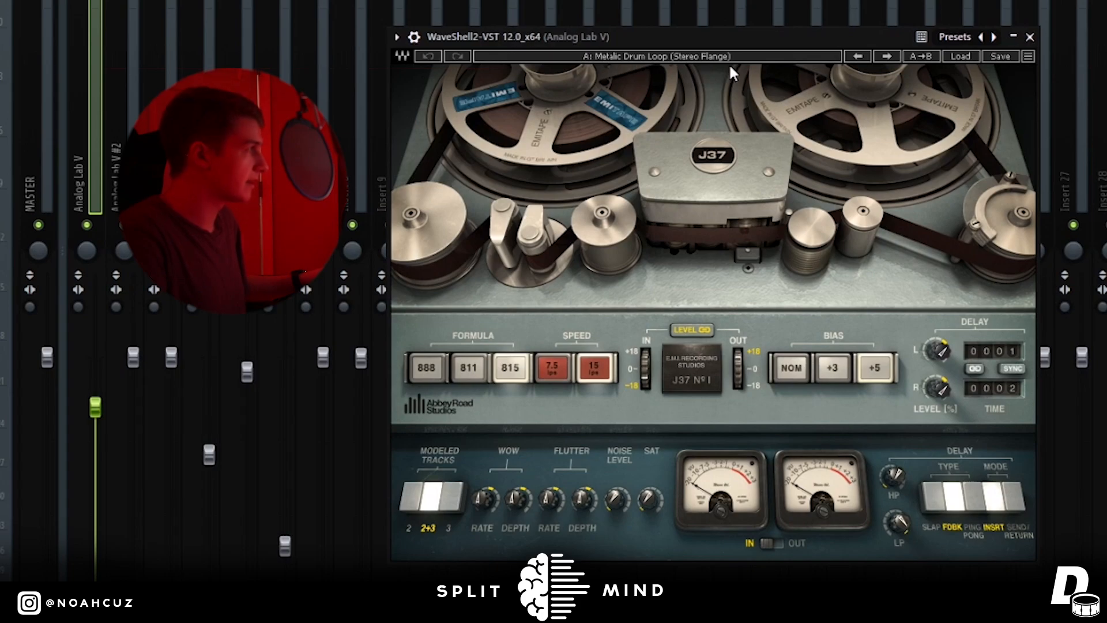
click(1030, 37)
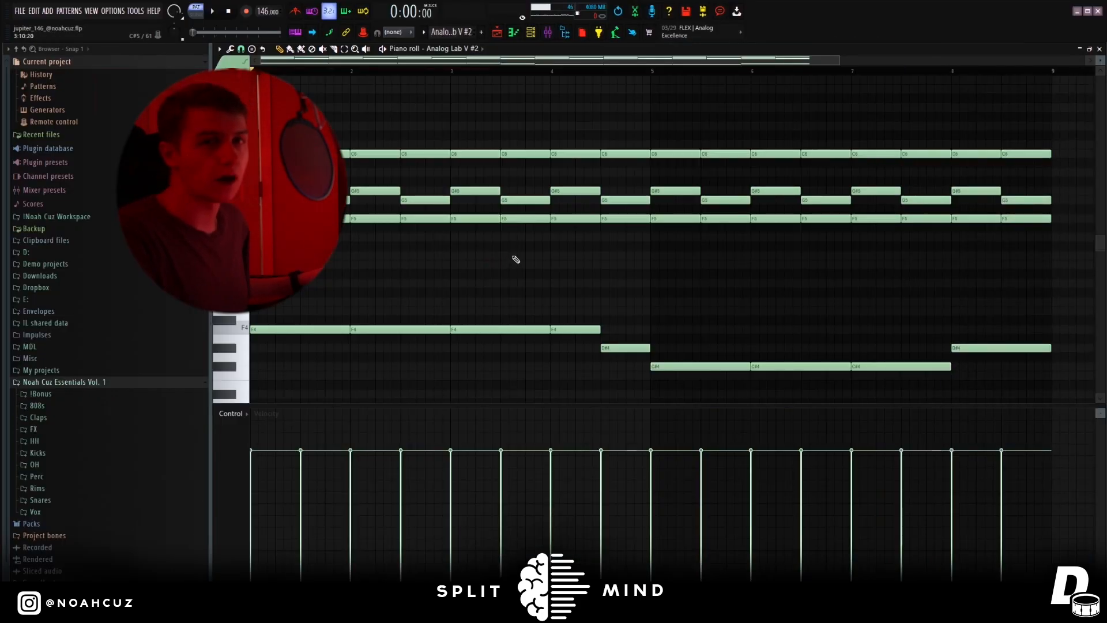
Play the Analog Lab V #2 chord and bass pattern, and return to the playlist.
drag(270, 232, 821, 330)
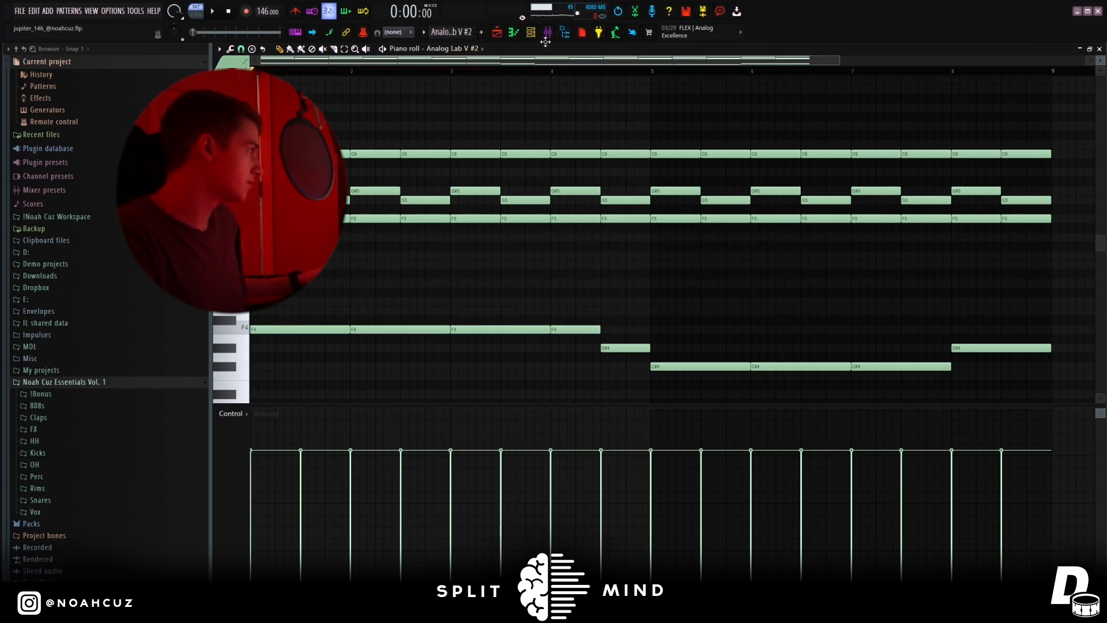
key(space)
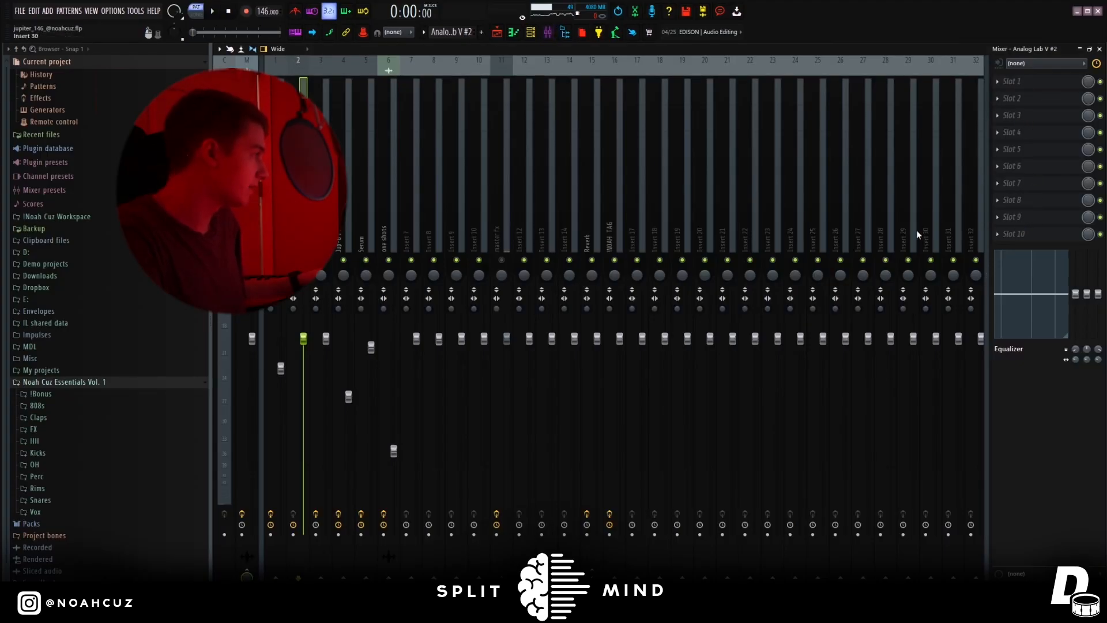
click(497, 32)
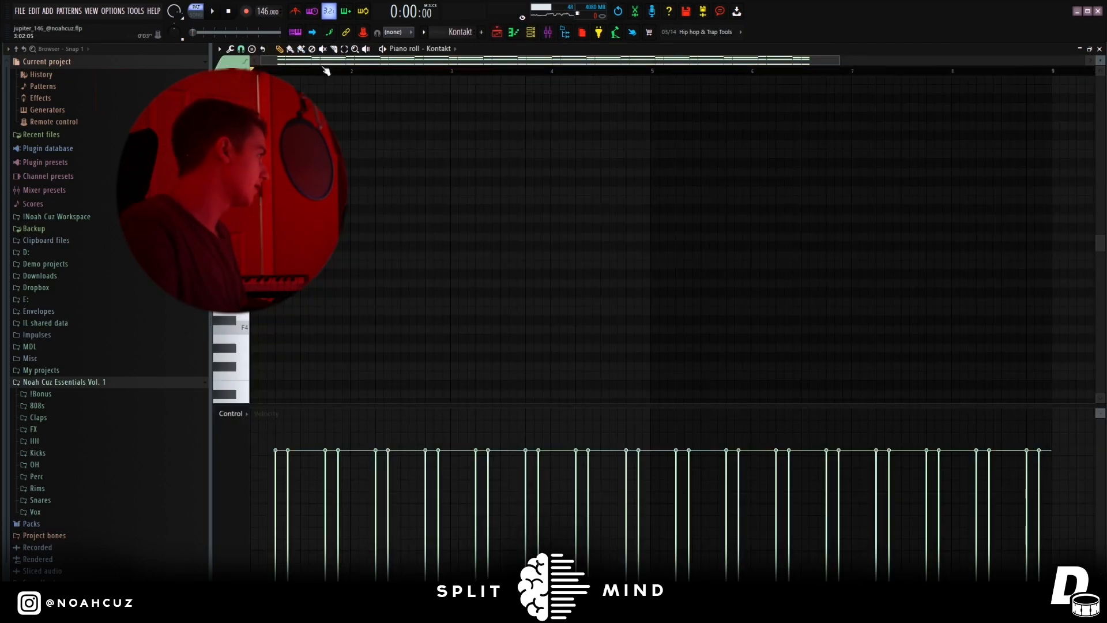
View the NOIRE Felt instrument loaded in the Kontakt channel and close its window.
scroll(440, 163, up, 7)
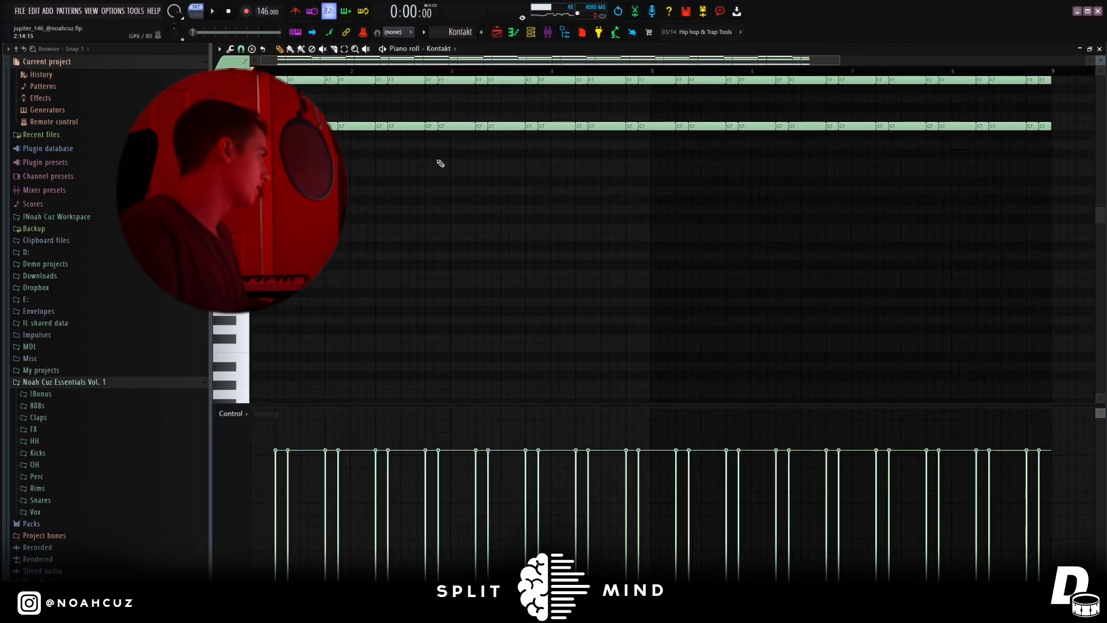
key(F6)
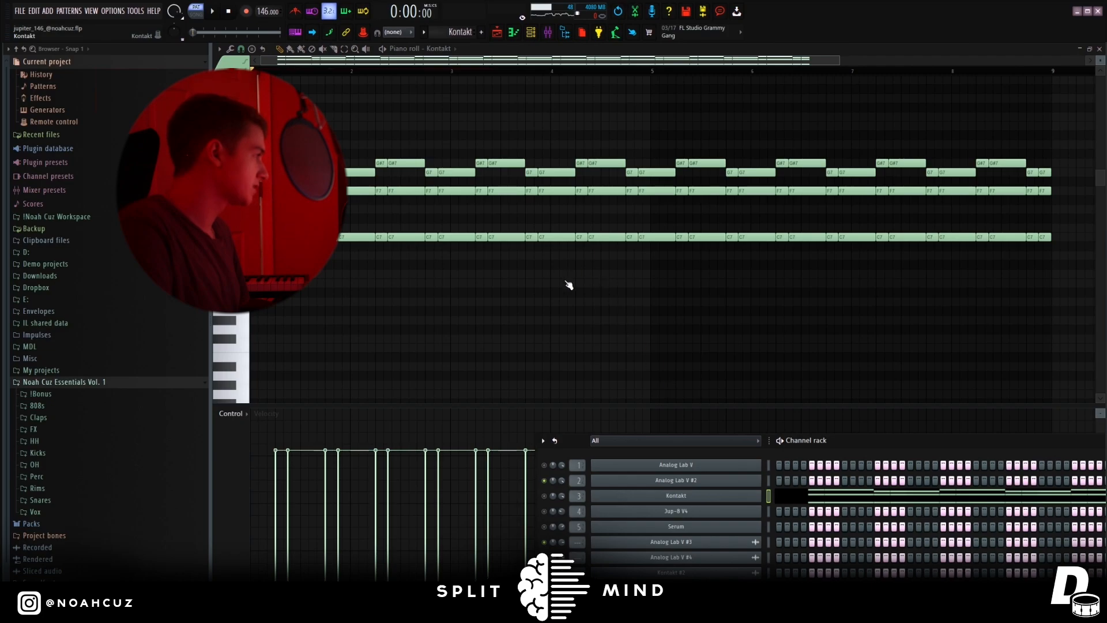
click(690, 491)
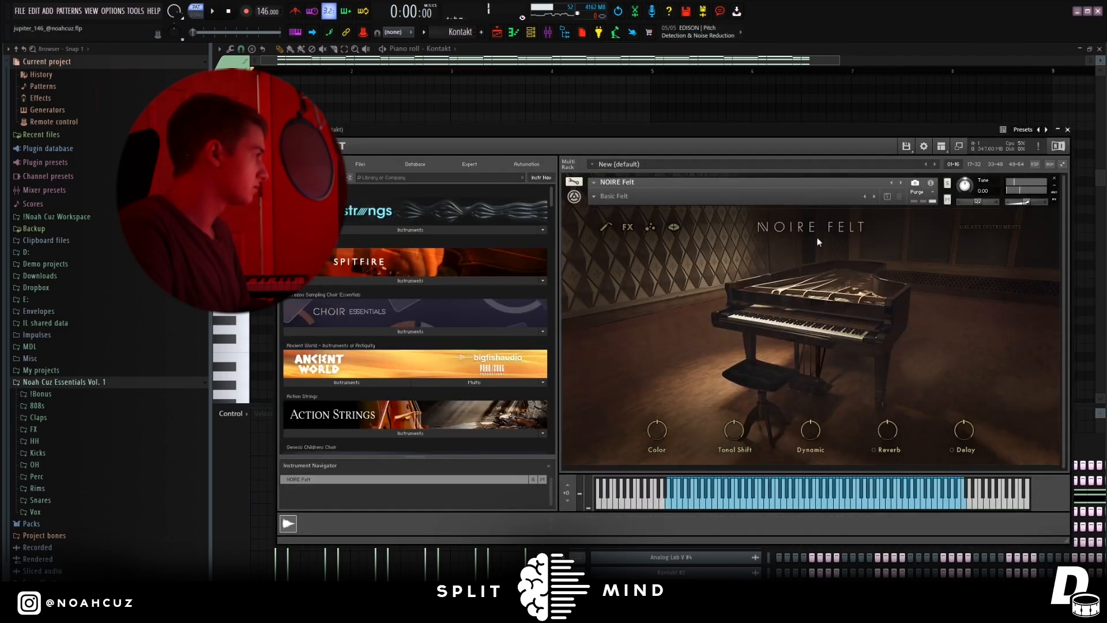
click(1067, 129)
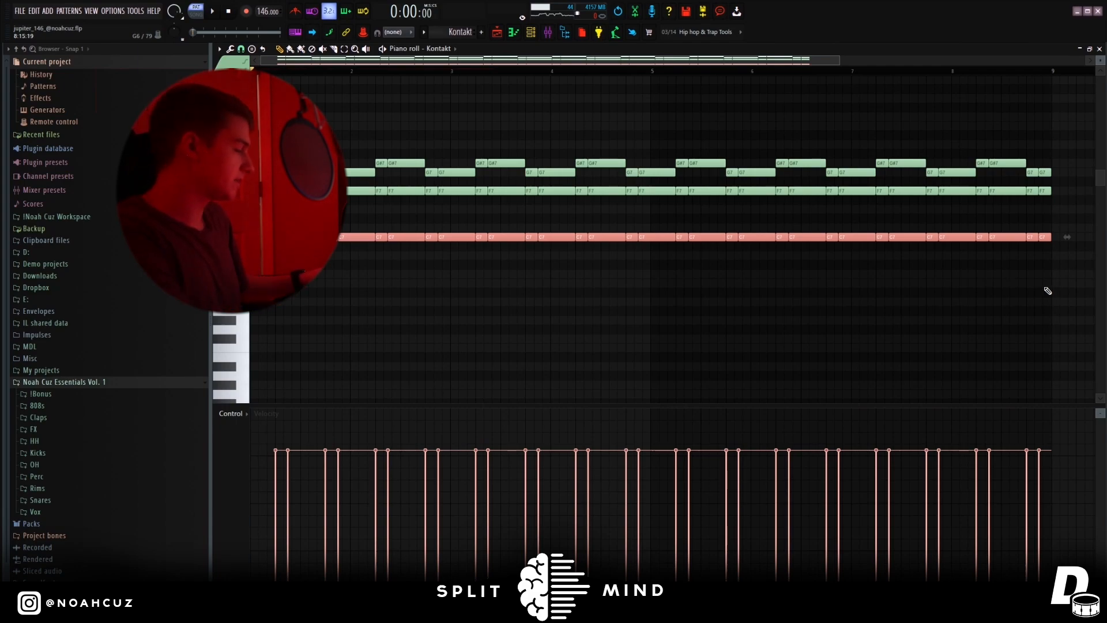
Deselect the Kontakt notes and play the Kontakt piano pattern.
key(ctrl+d)
scroll(409, 309, down, 3)
scroll(401, 309, up, 4)
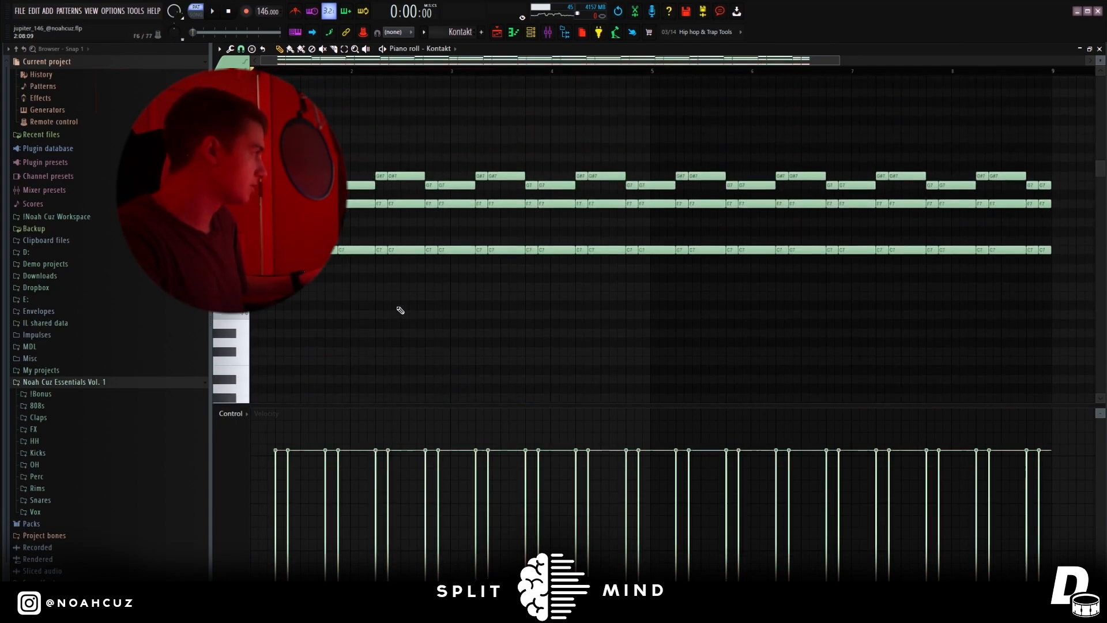
key(space)
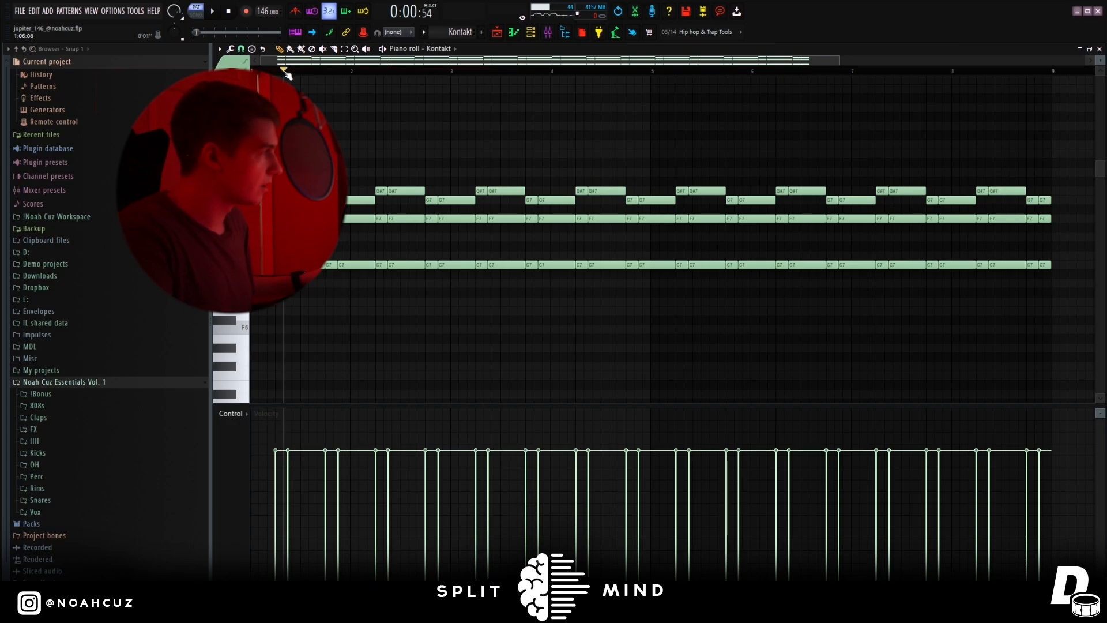
key(F6)
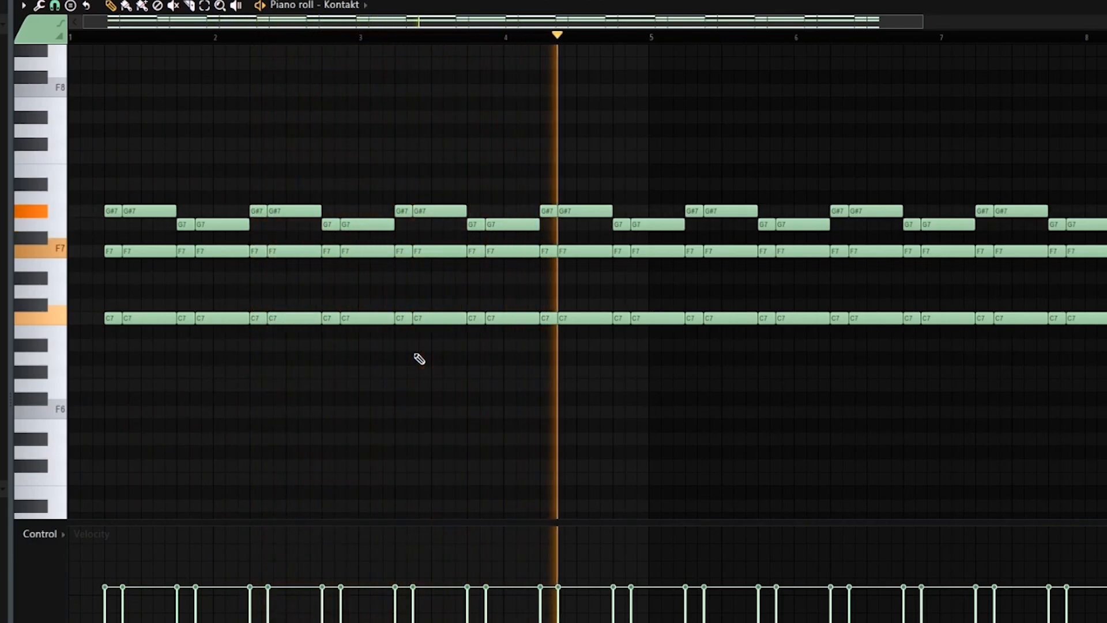
key(space)
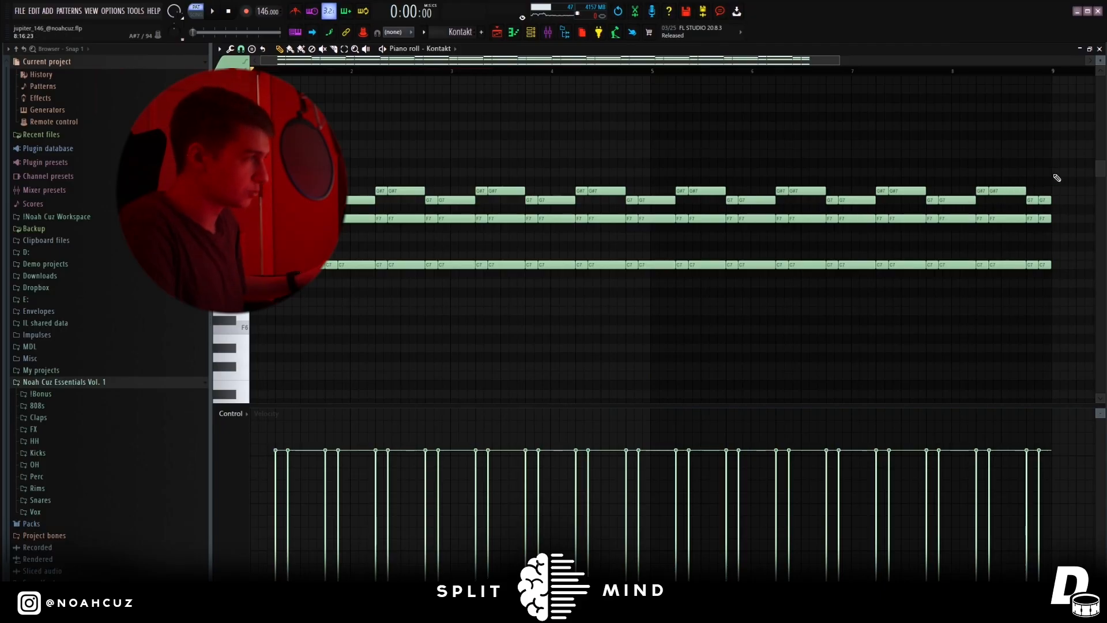
Examine the ValhallaVintageVerb settings on the Kontakt mixer track.
mouse_move(1077, 148)
mouse_down()
mouse_move(758, 311)
mouse_move(997, 223)
mouse_move(1073, 155)
mouse_up()
click(547, 33)
click(1052, 85)
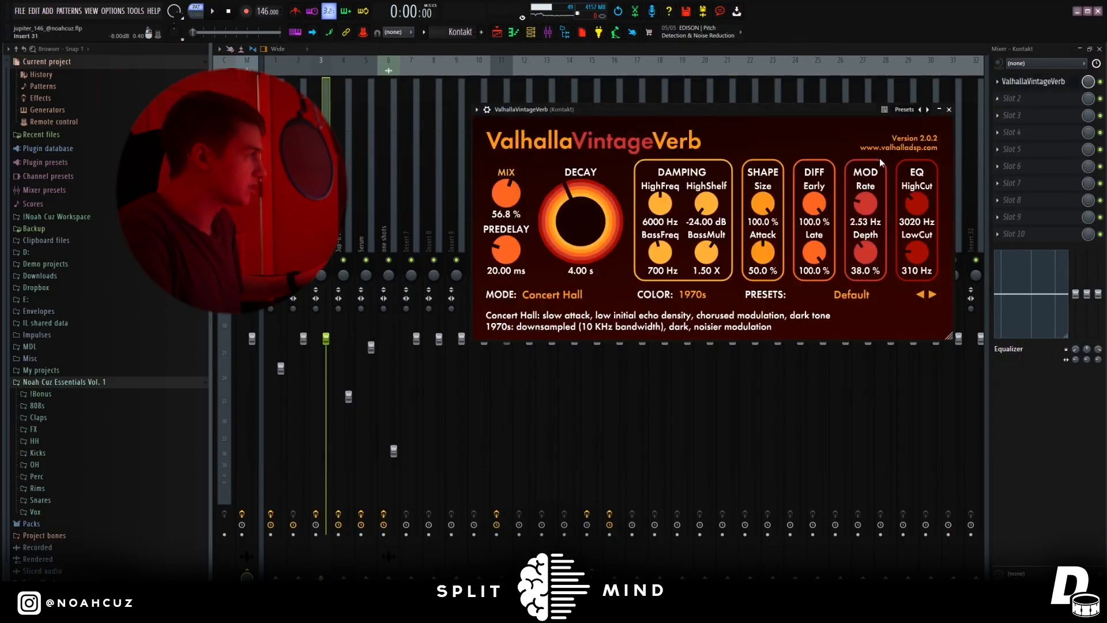
drag(712, 115, 734, 134)
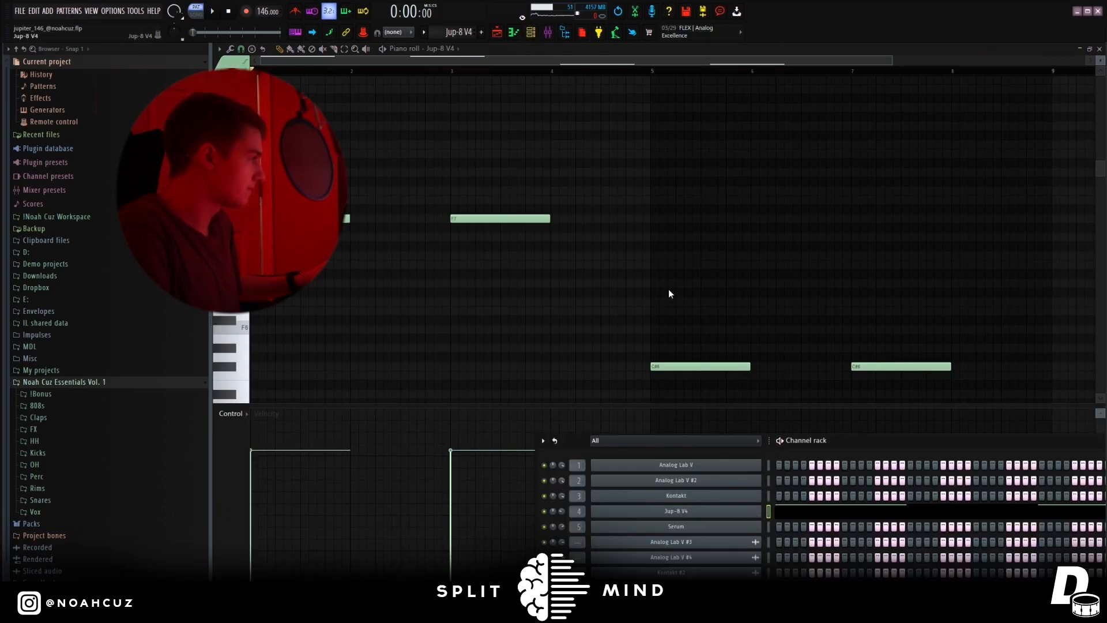
View the Jup-8 V4 instrument and its preset categories, and close it without changing the Birds preset.
drag(607, 112, 722, 125)
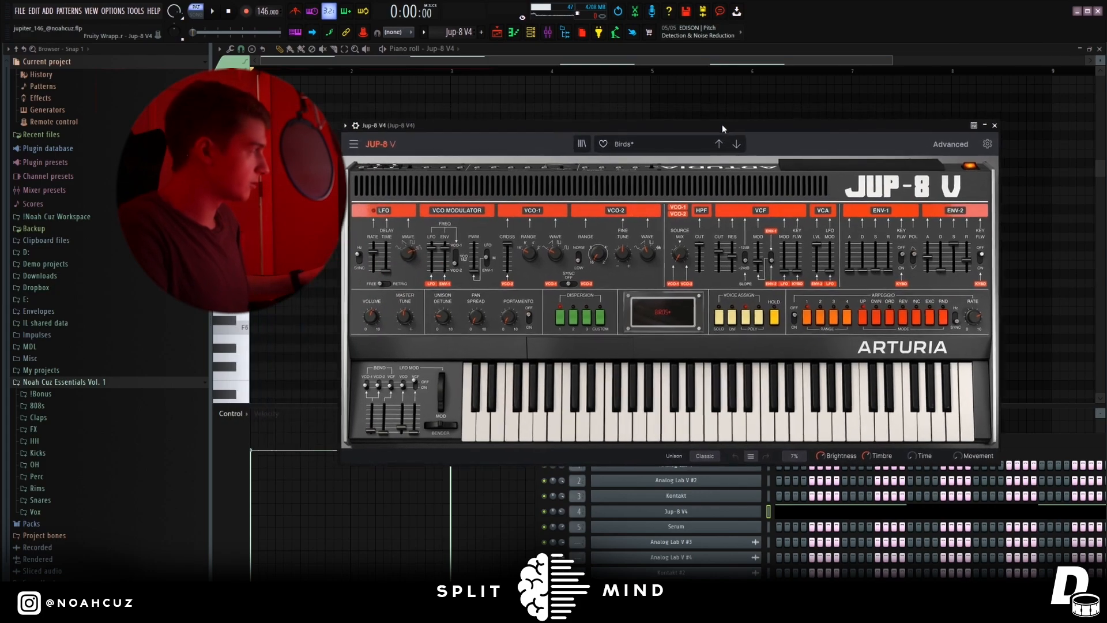
click(633, 145)
mouse_move(665, 254)
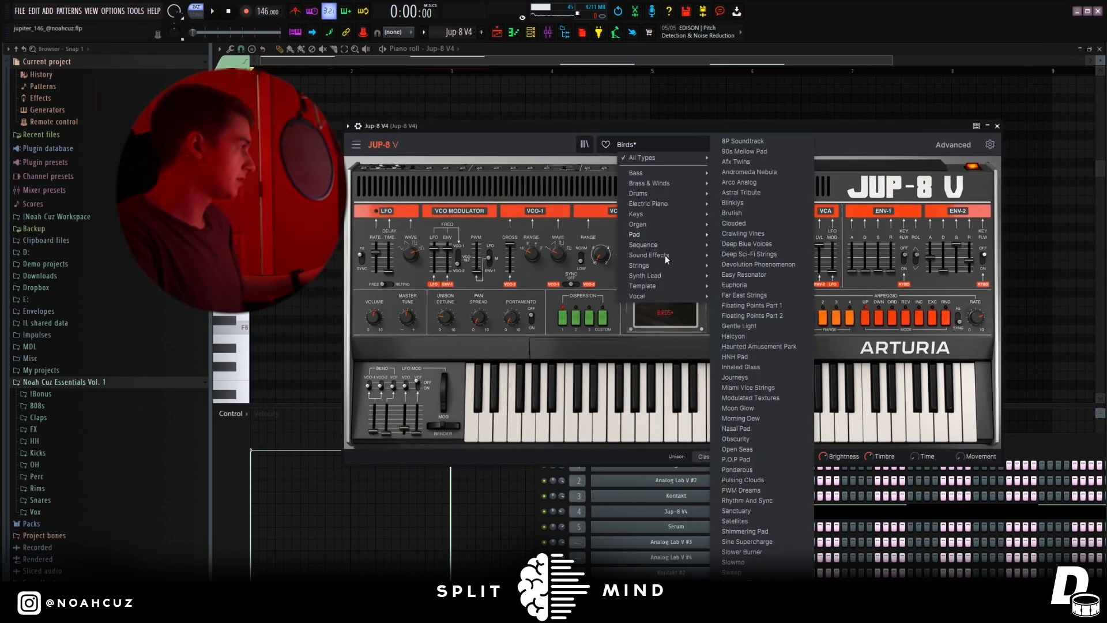
click(884, 144)
click(663, 50)
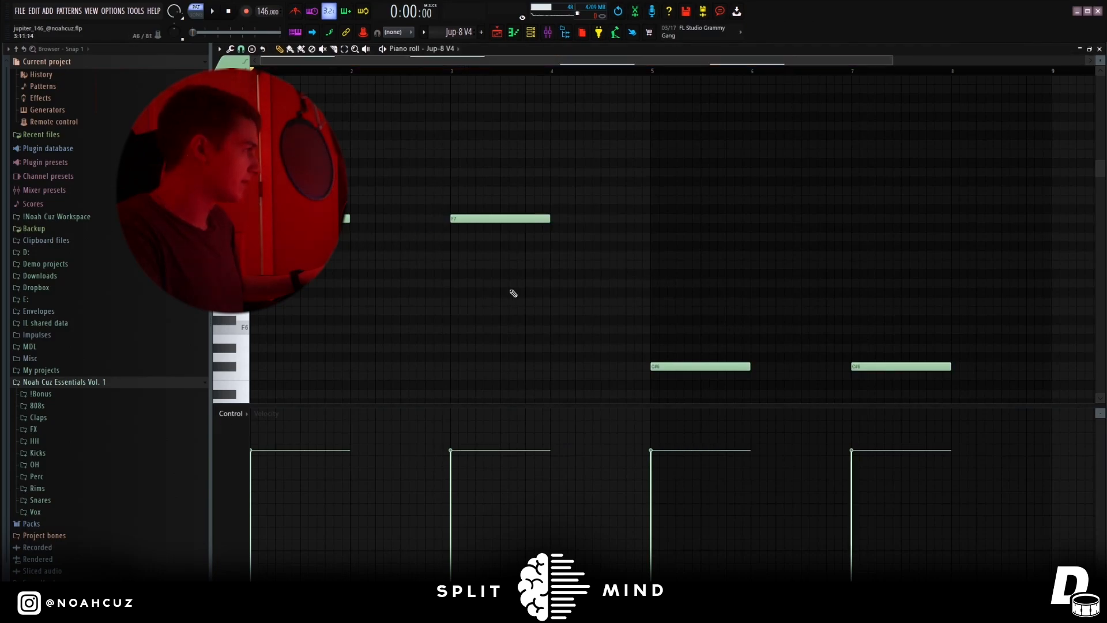
Play the Jup-8 V4 pattern of long F7 and C#6 notes.
scroll(764, 347, down, 1)
key(space)
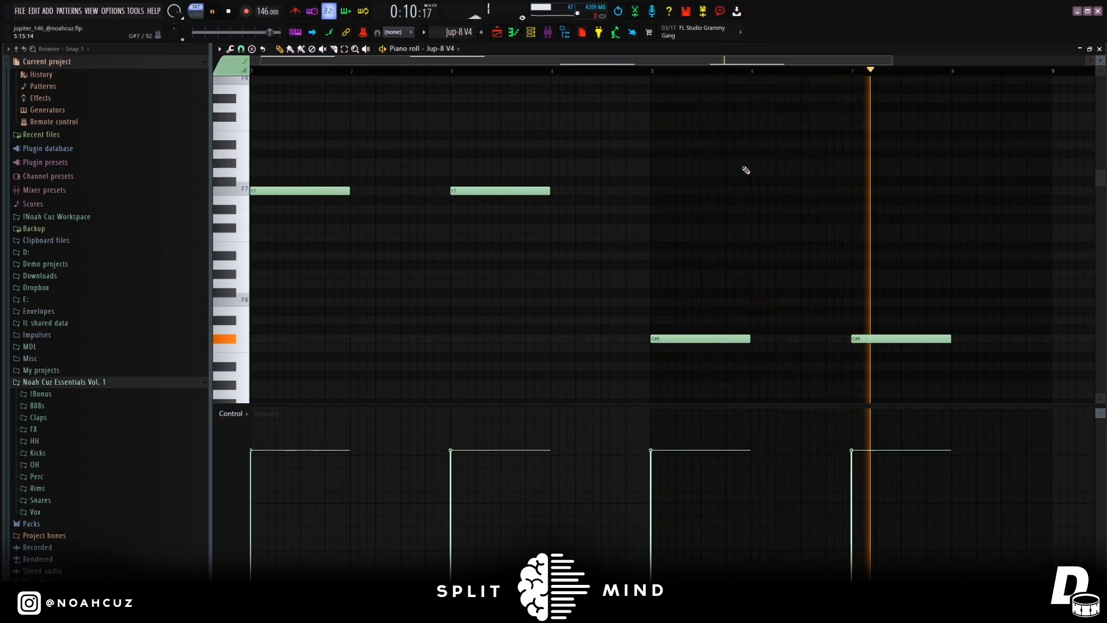
key(space)
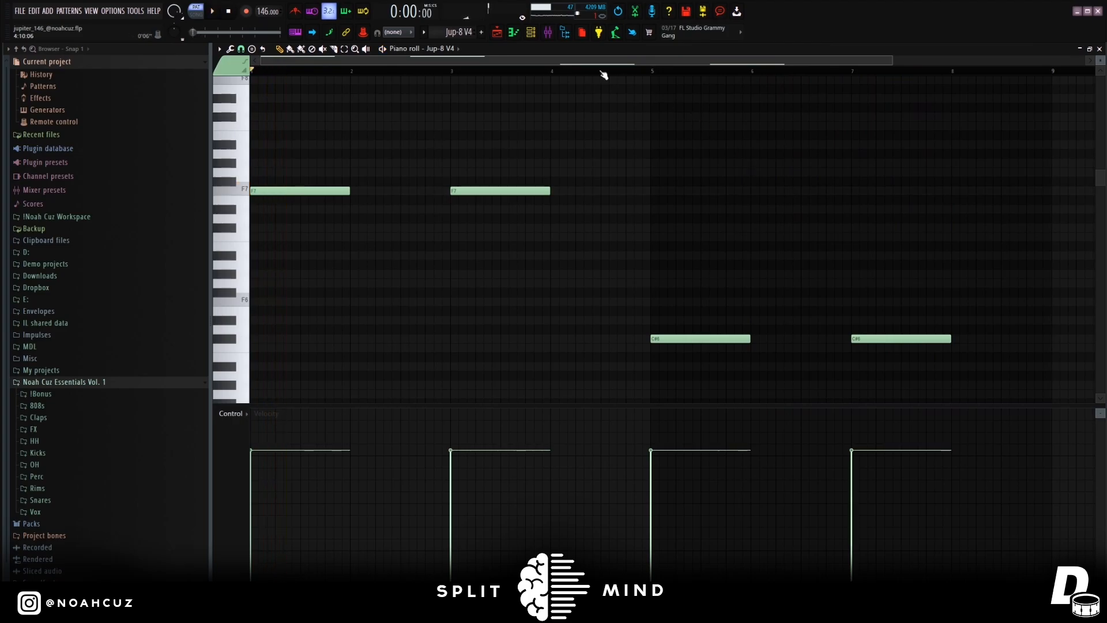
Open the ValhallaVintageVerb reverb on the Jup-8 V4 mixer track.
click(548, 32)
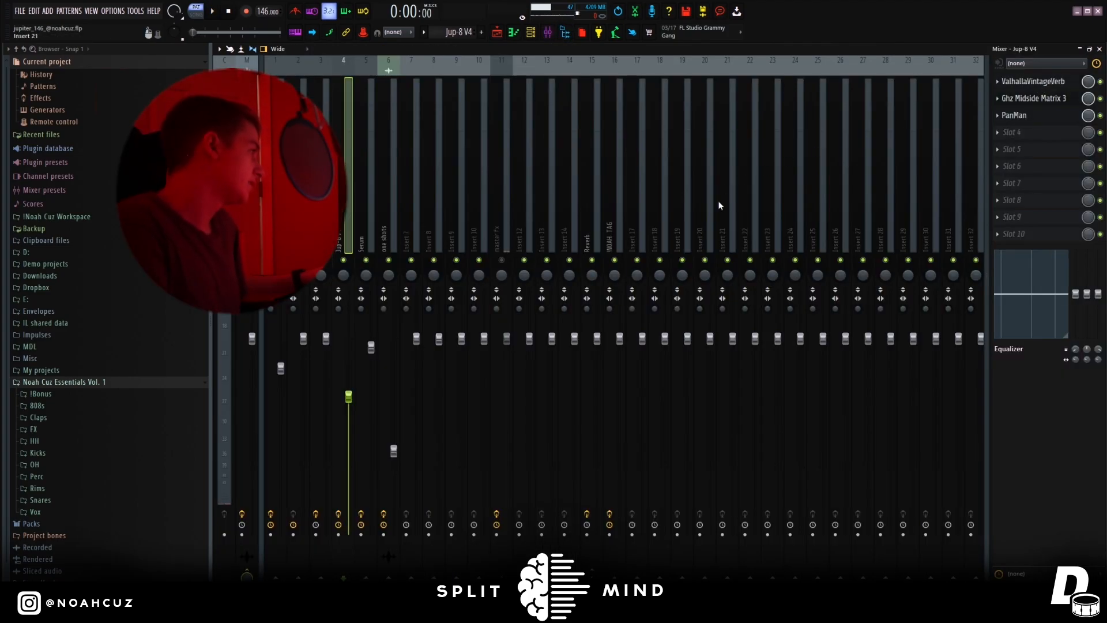
click(1023, 82)
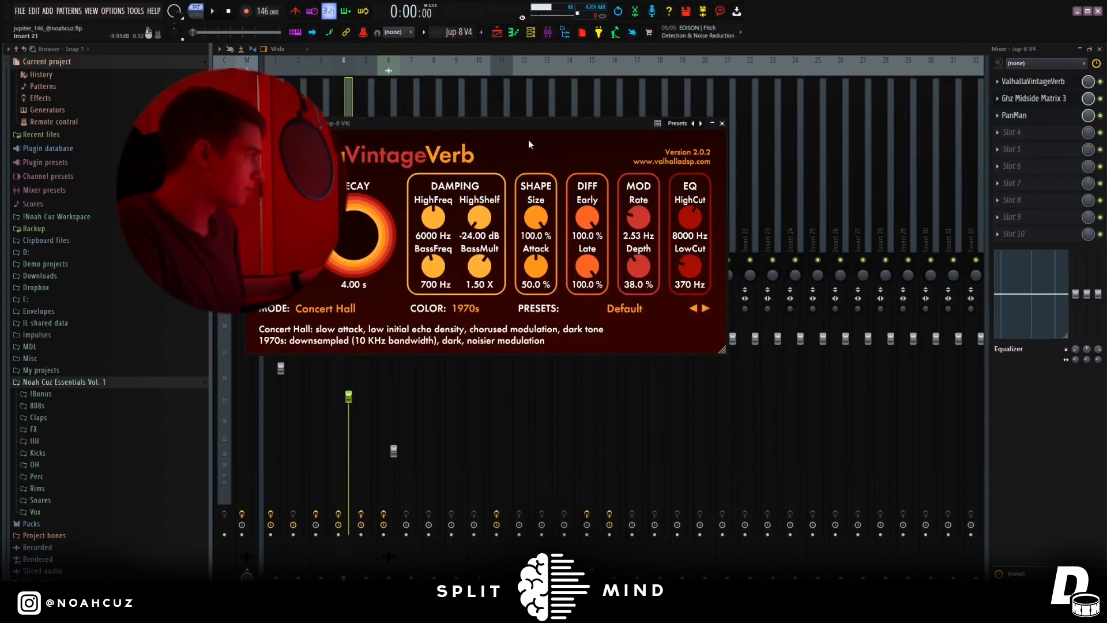
View the Ghz Midside Matrix 3 and PanMan effects on the Jup-8 V4 mixer track and close them.
click(1033, 103)
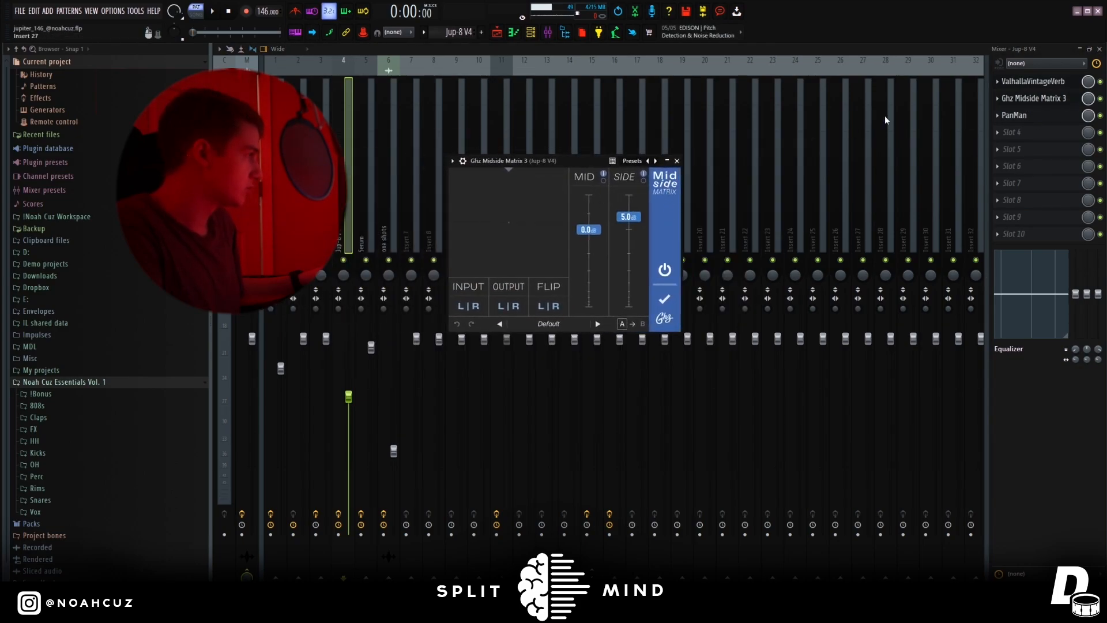
click(1023, 117)
click(834, 299)
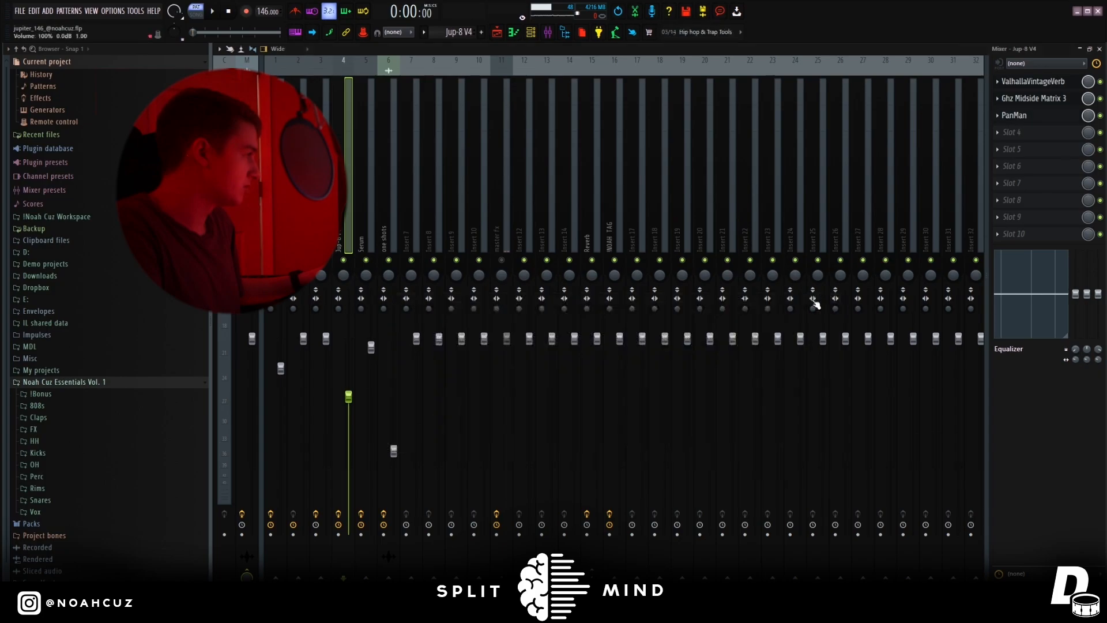
View the Serum bass notes in the piano roll and examine Serum's noah cuz synth bass preset.
click(365, 214)
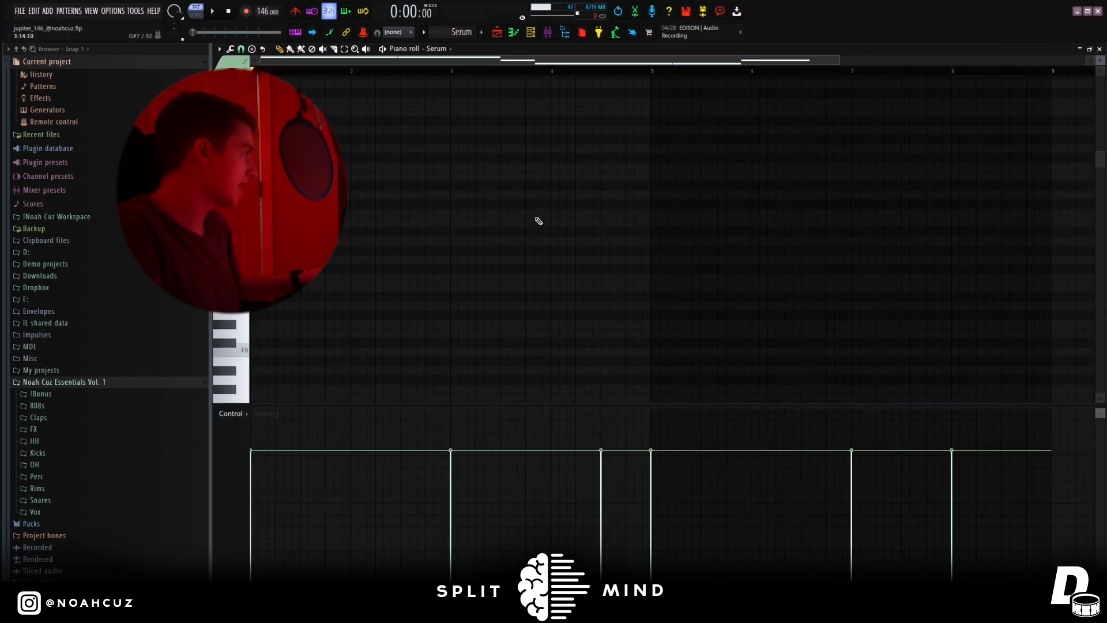
scroll(523, 291, down, 6)
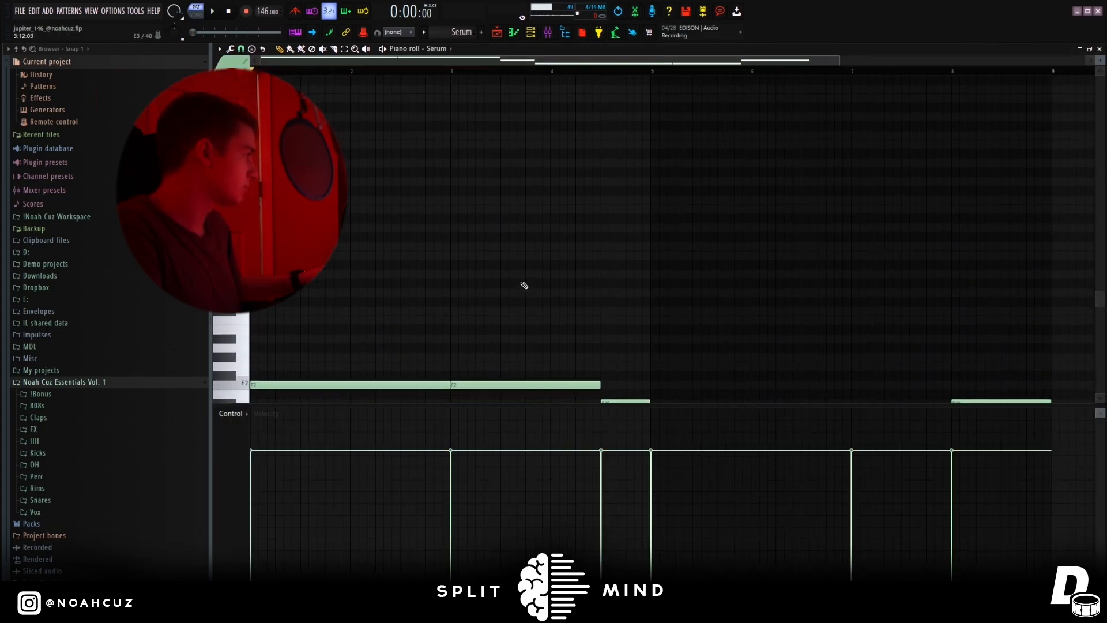
click(534, 33)
click(746, 528)
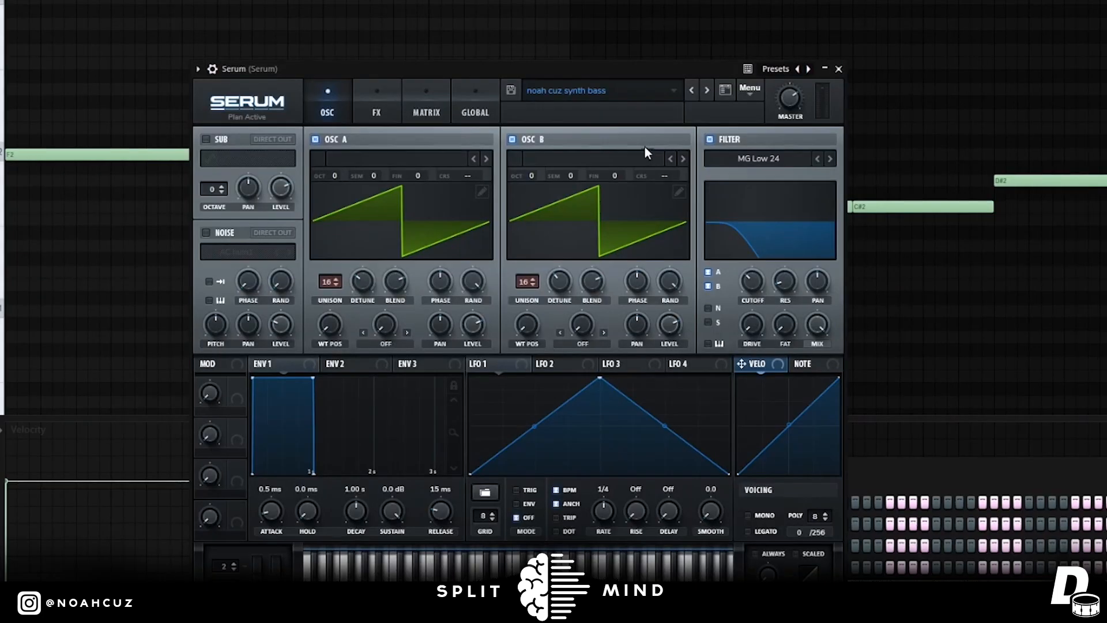
drag(581, 71, 621, 44)
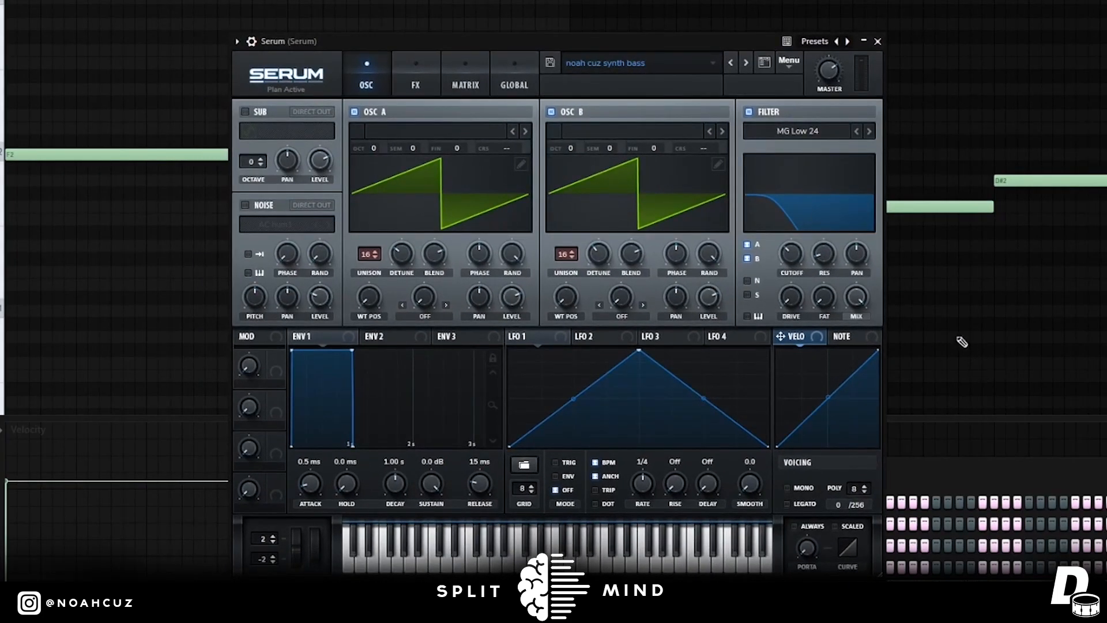
scroll(466, 200, up, 2)
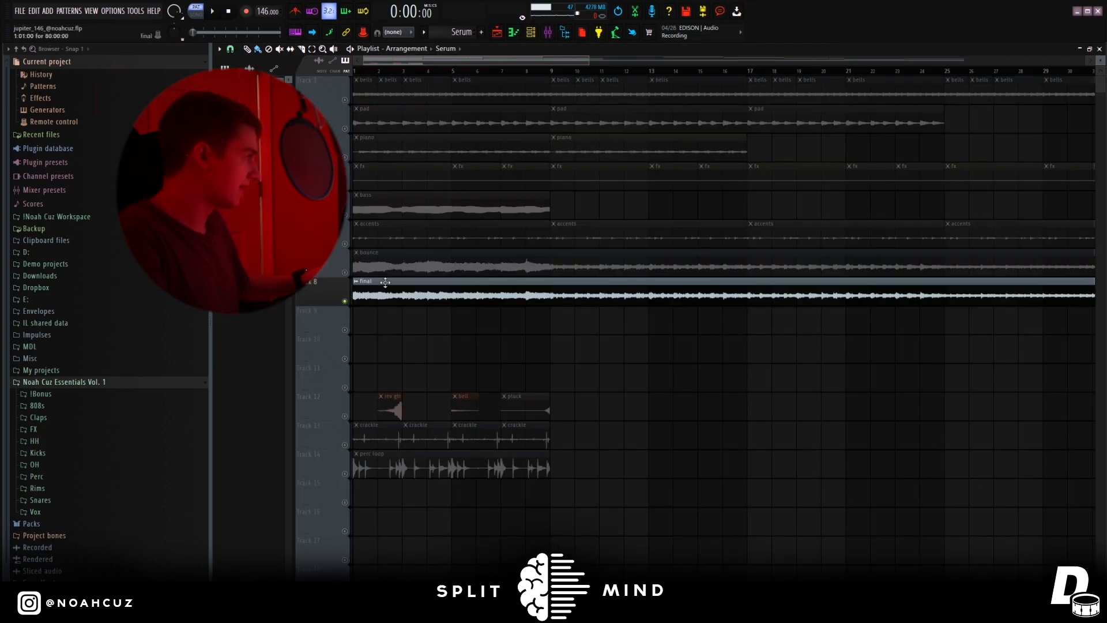
Solo Track 12 in the playlist and play its reversed guitar, bell and pluck one-shots.
right_click(347, 418)
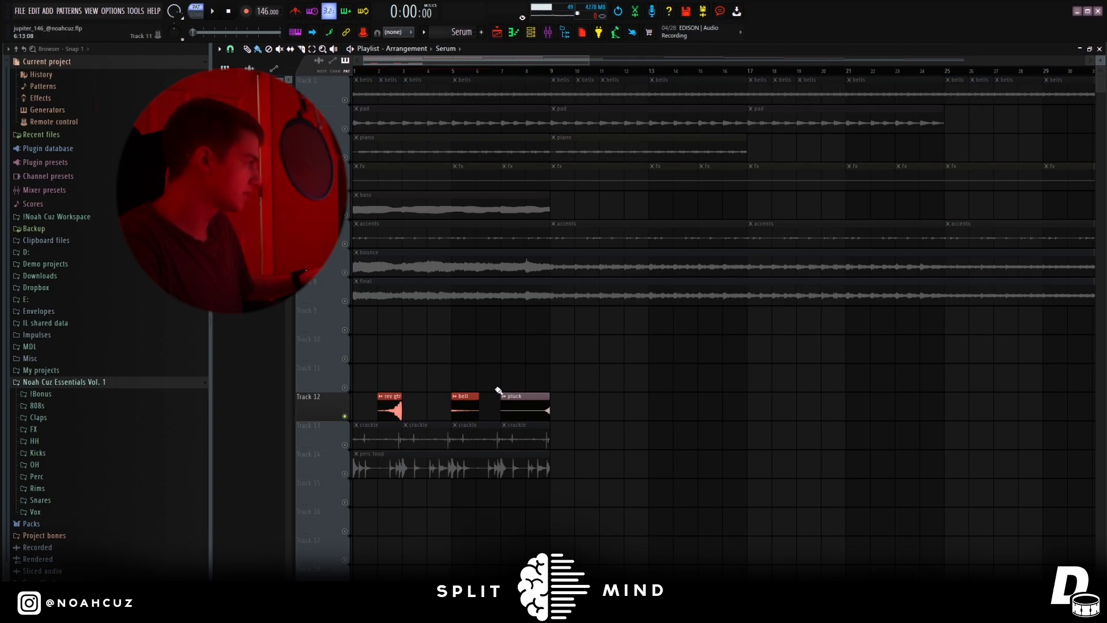
key(space)
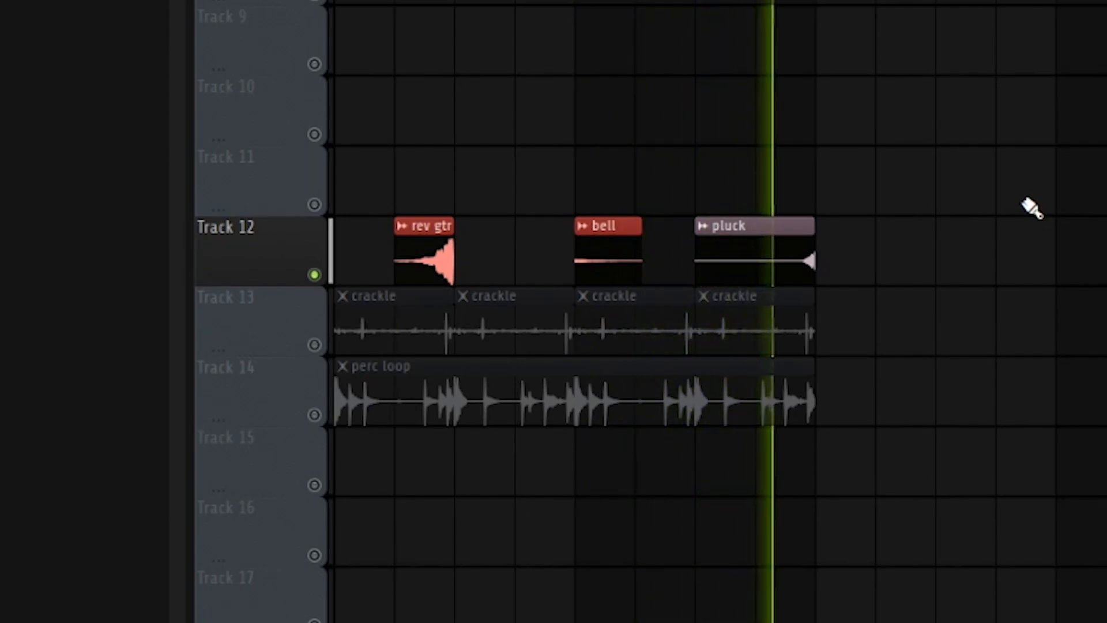
key(space)
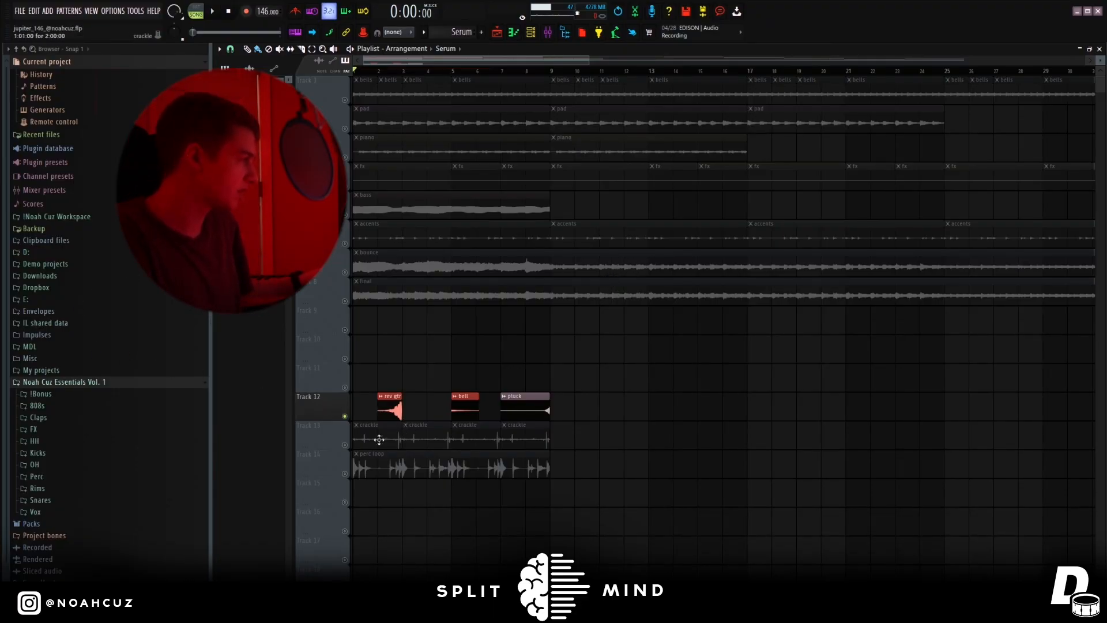
Solo and play the crackle clips on Track 13, followed by the perc loop on Track 14.
right_click(345, 445)
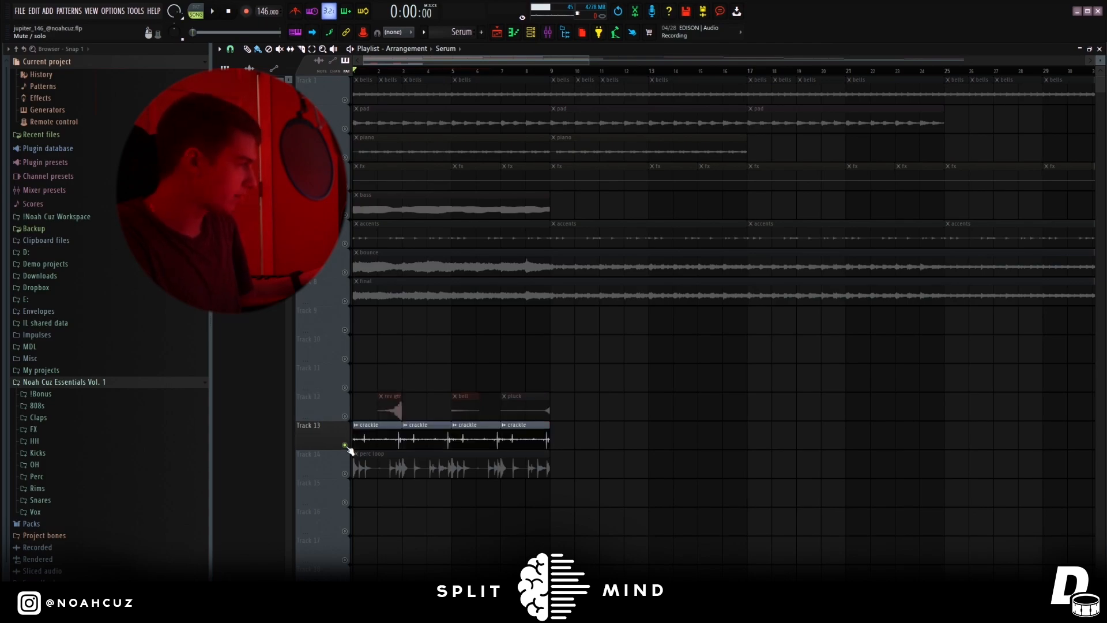
key(space)
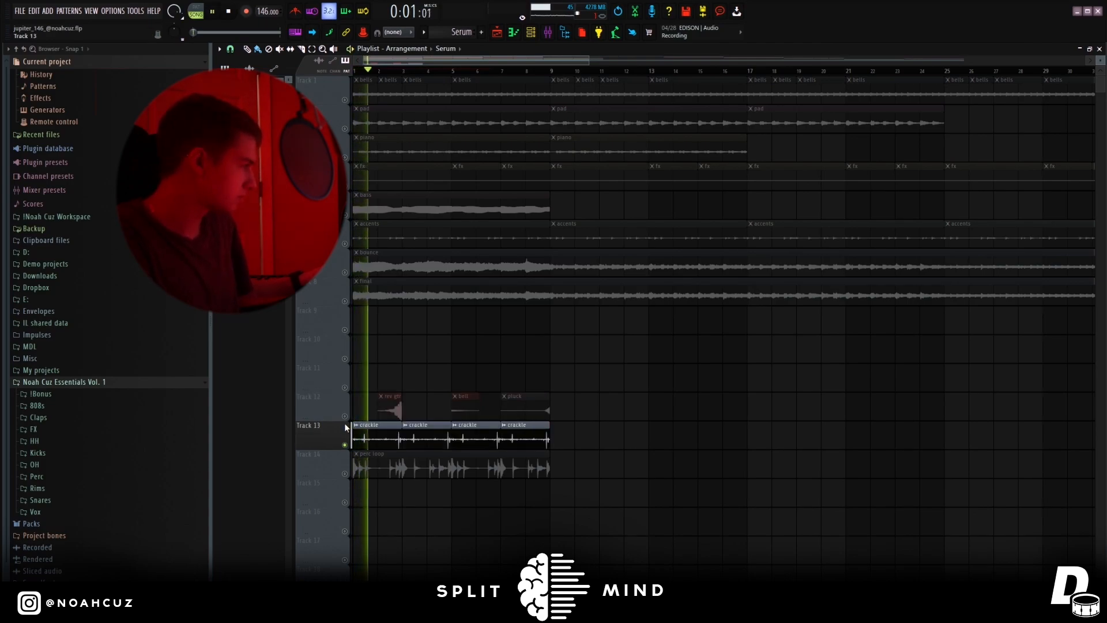
key(space)
right_click(345, 474)
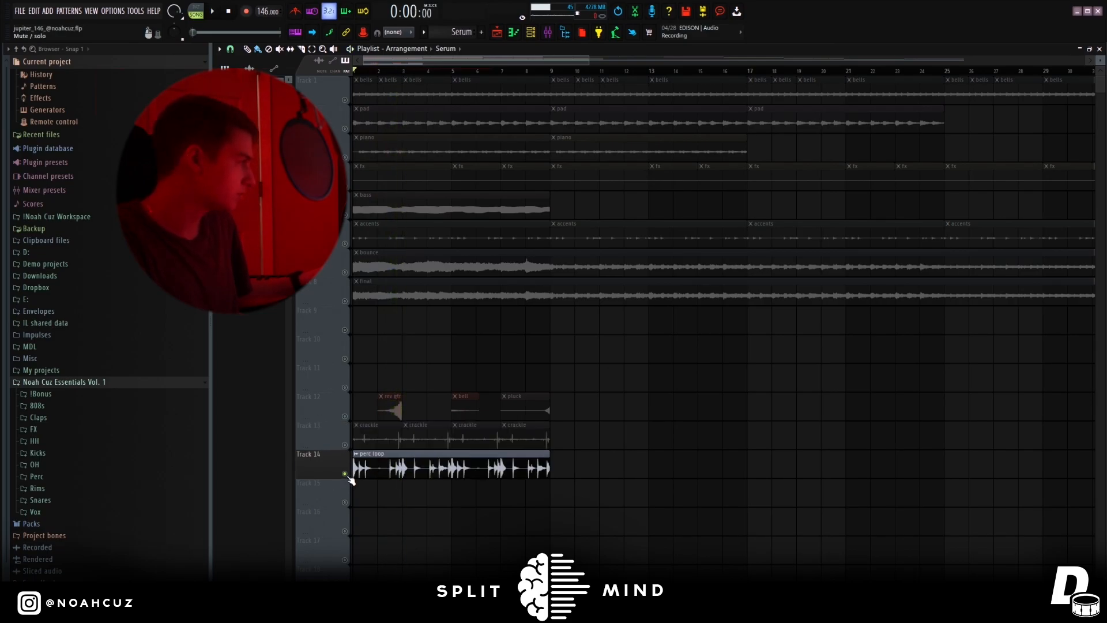
key(space)
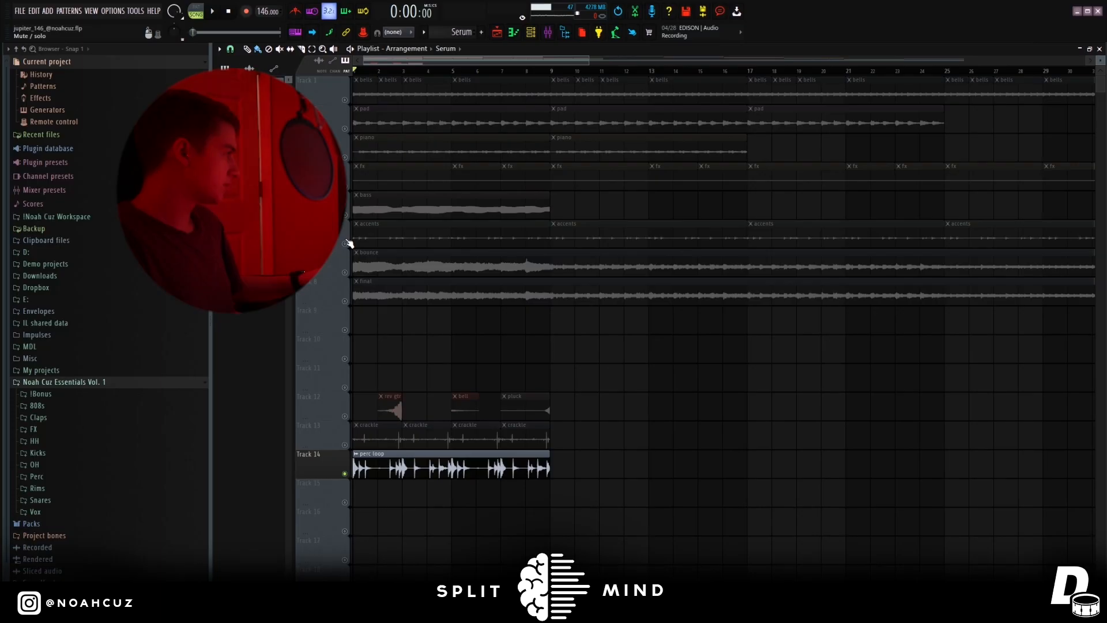
Unmute all the playlist tracks and show the full arrangement of stems and bounces.
right_click(345, 243)
drag(349, 216, 348, 179)
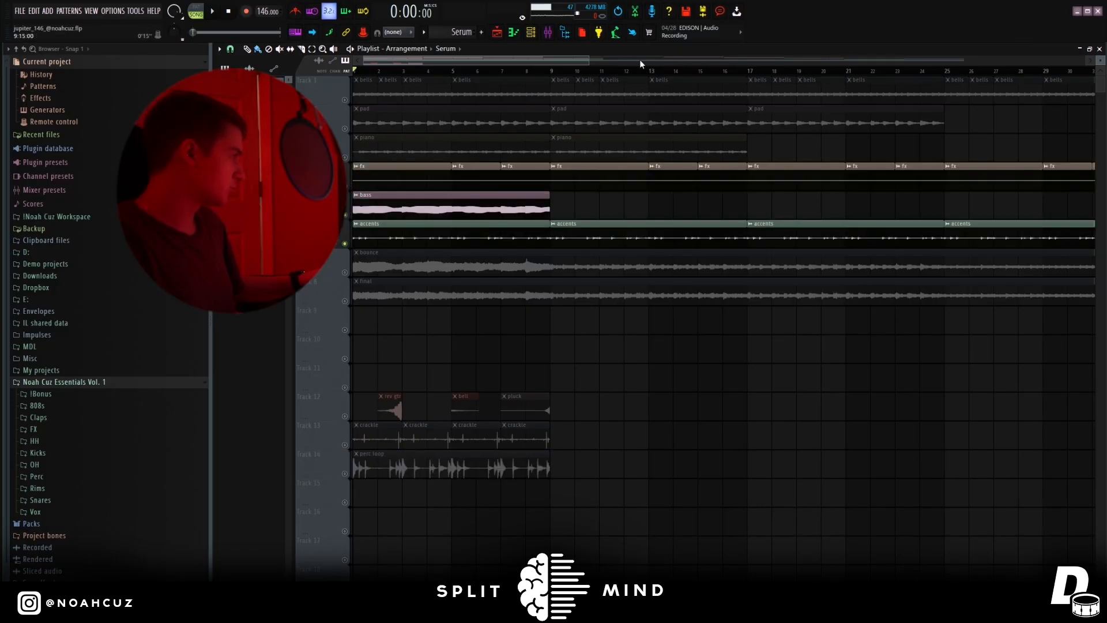
drag(589, 59, 1083, 86)
drag(1049, 239, 617, 45)
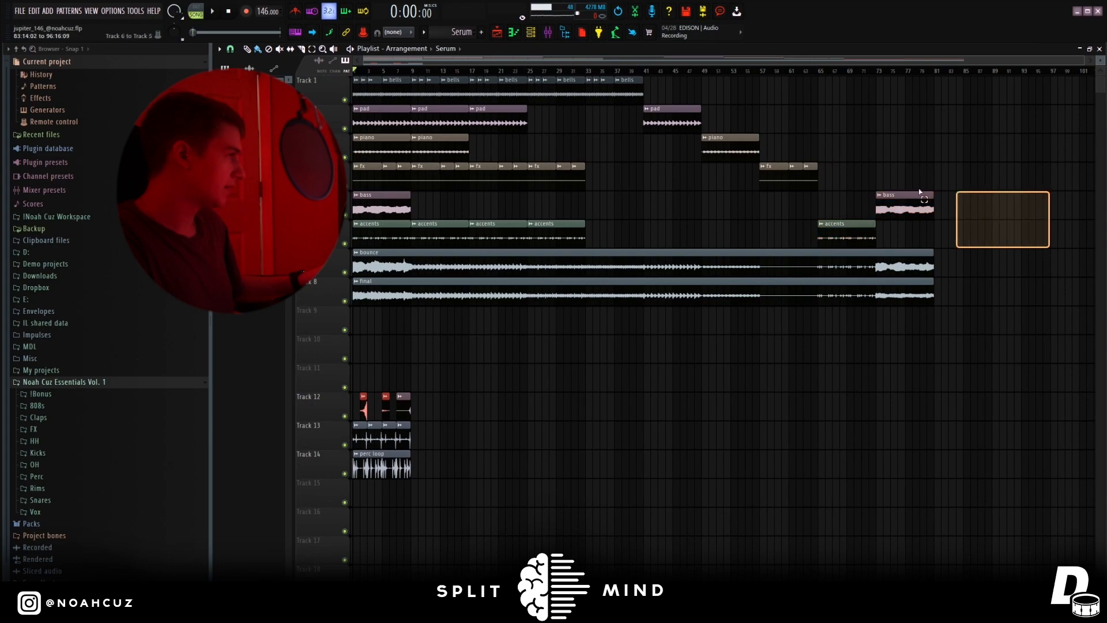
drag(1048, 242, 1049, 115)
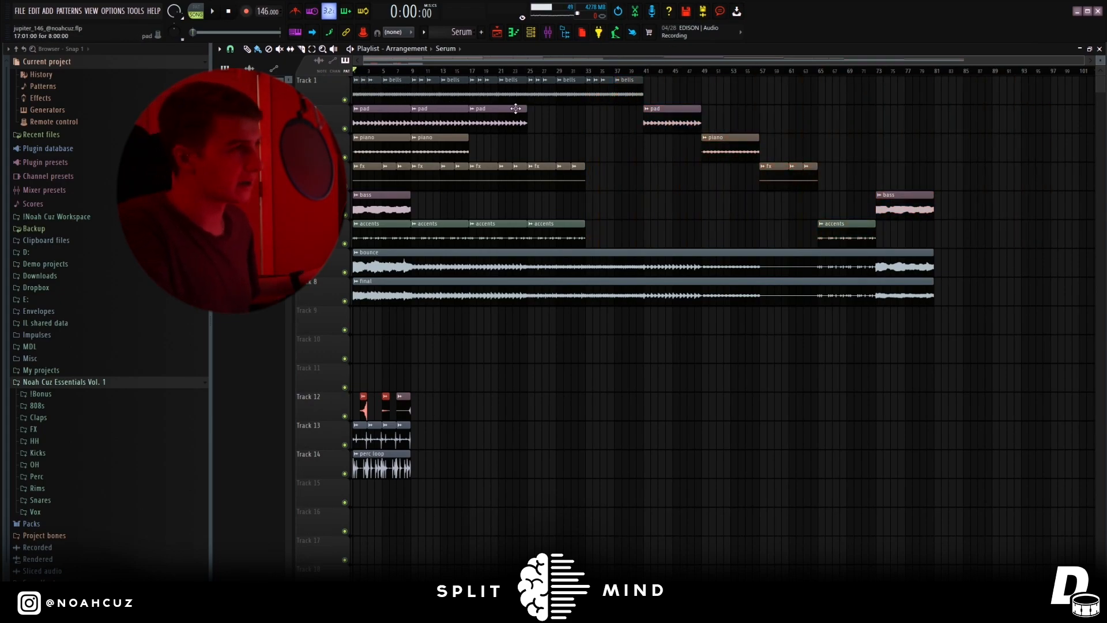
Solo the bounce track and examine the Fruity parametric EQ 2 curve on the master fx mixer track.
double_click(352, 271)
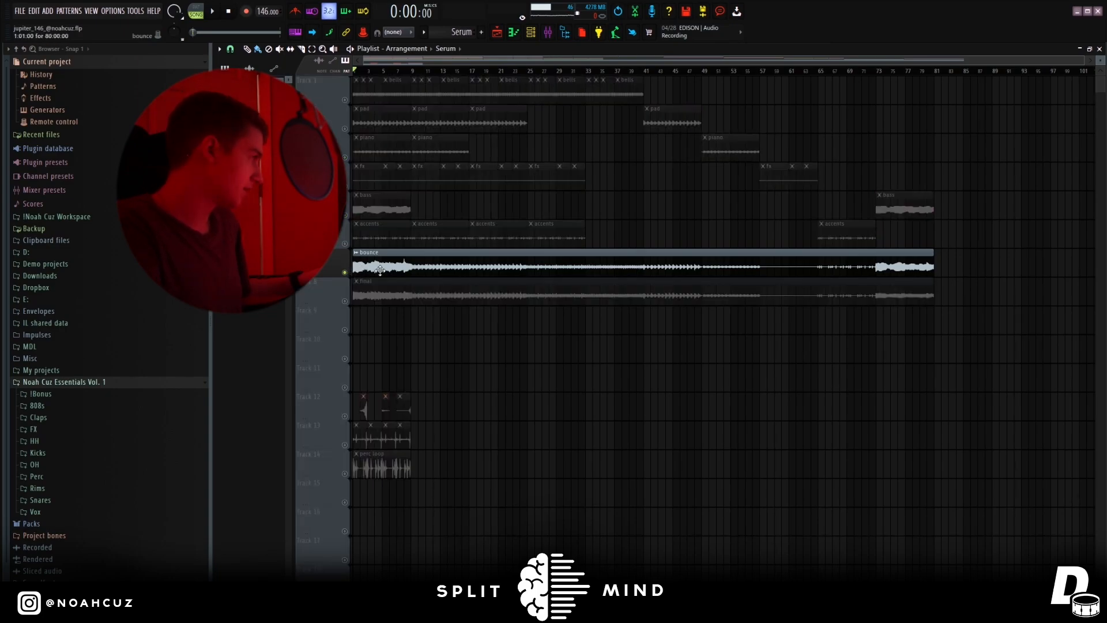
key(F9)
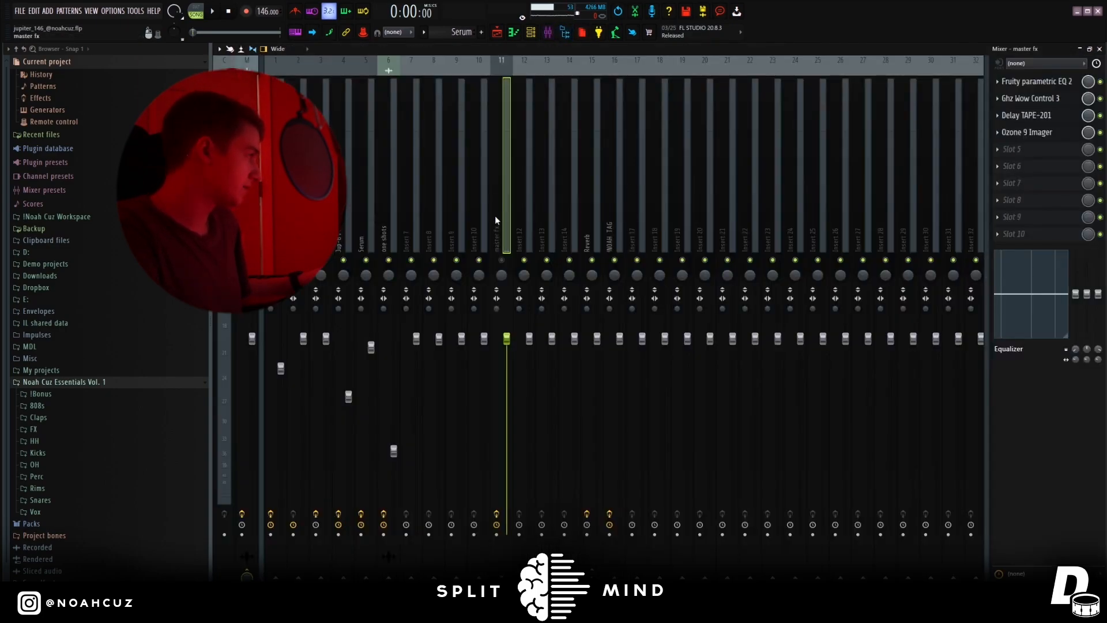
click(1037, 86)
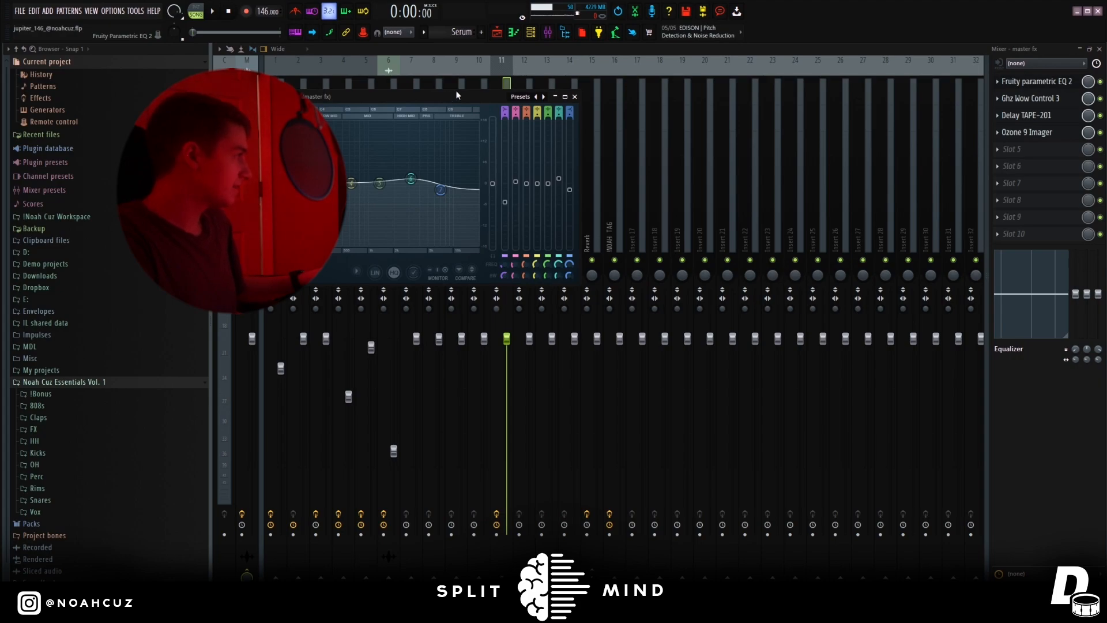
drag(457, 95, 693, 127)
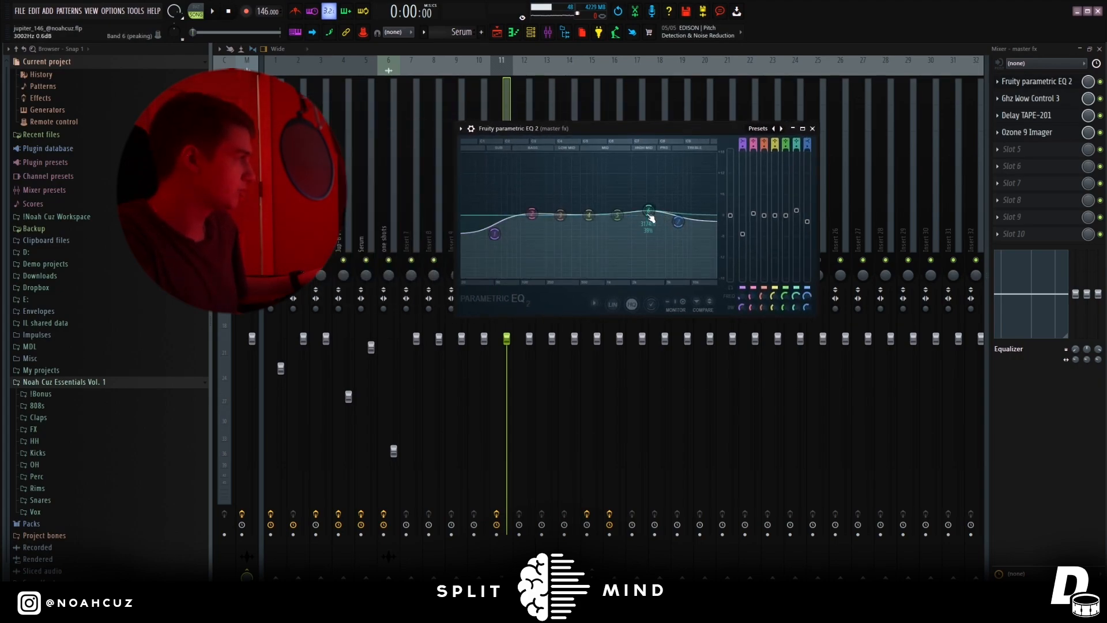
View the Ghz Wow Control 3, Delay TAPE-201 and Ozone 9 Imager effects on the master fx track.
click(1028, 99)
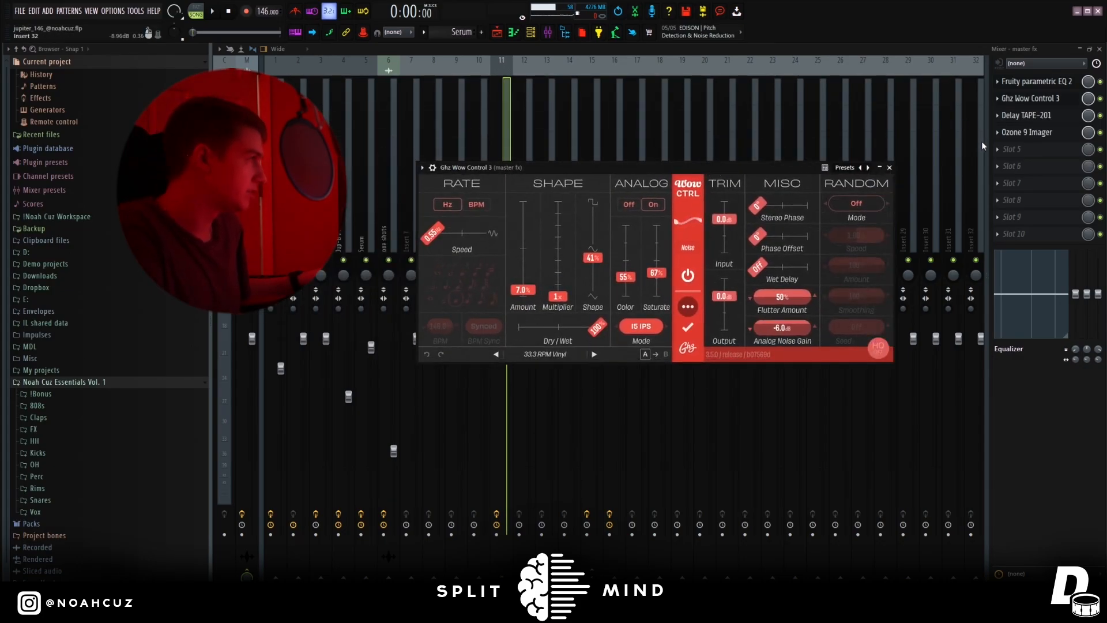
click(1036, 117)
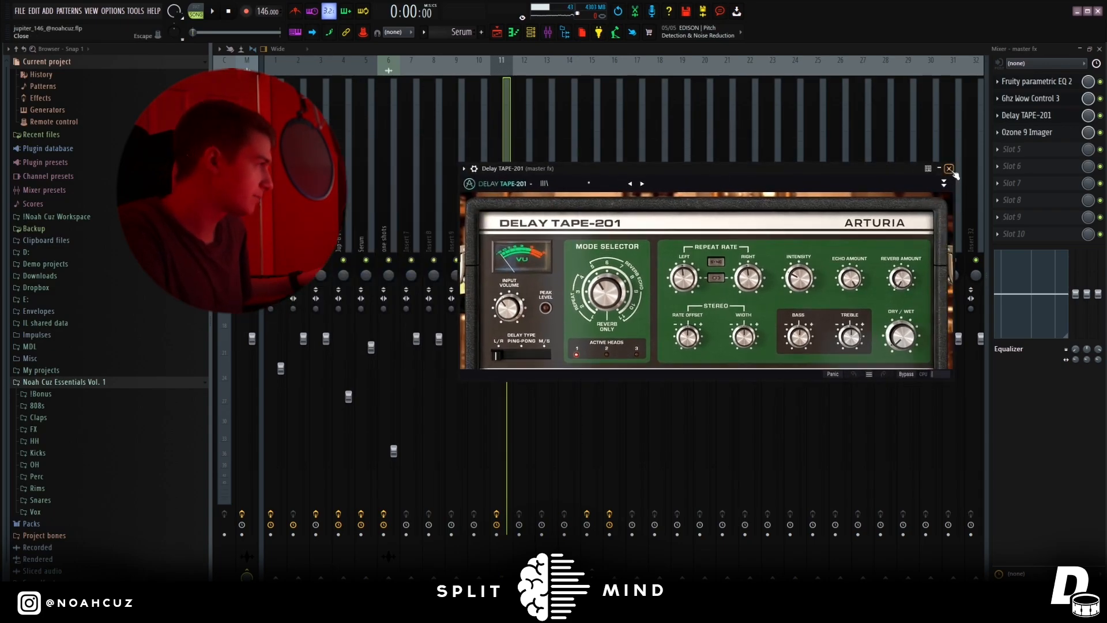
click(948, 169)
click(1019, 132)
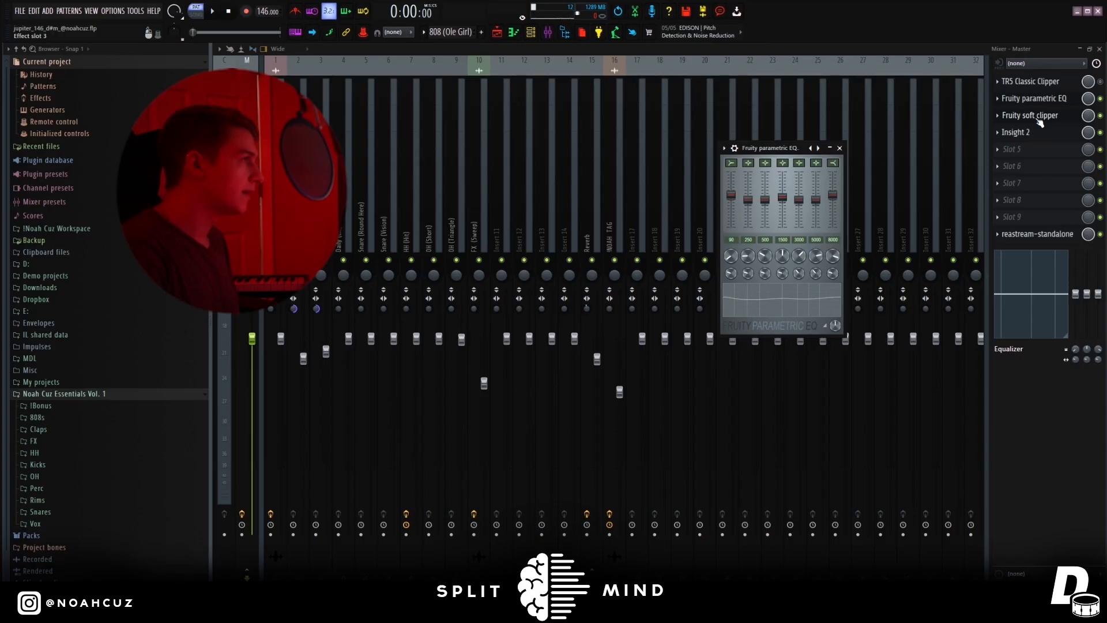
View the Fruity soft clipper on the beat's Master track and close it.
click(1036, 117)
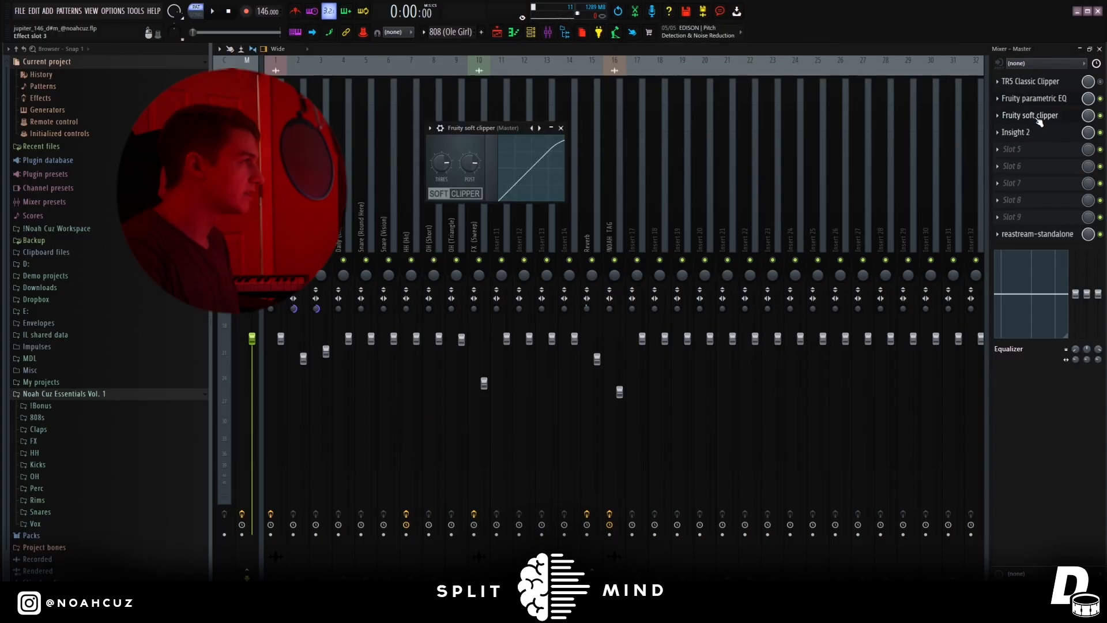
drag(536, 132, 716, 142)
click(738, 140)
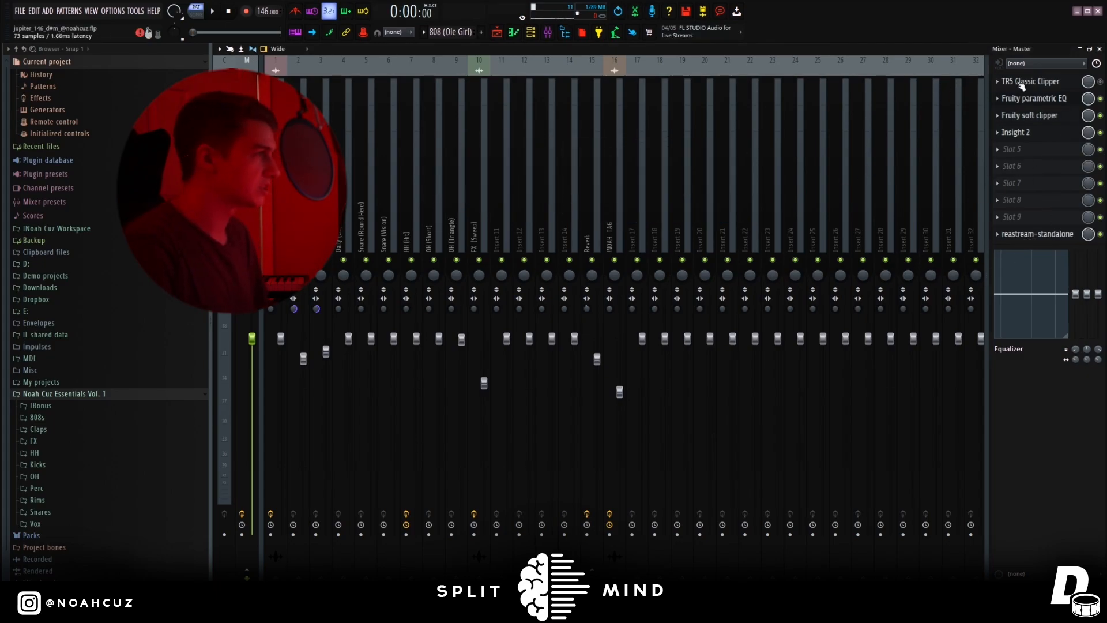
Open the 808 (Ole Girl) pattern from the playlist in the piano roll and play it.
key(F5)
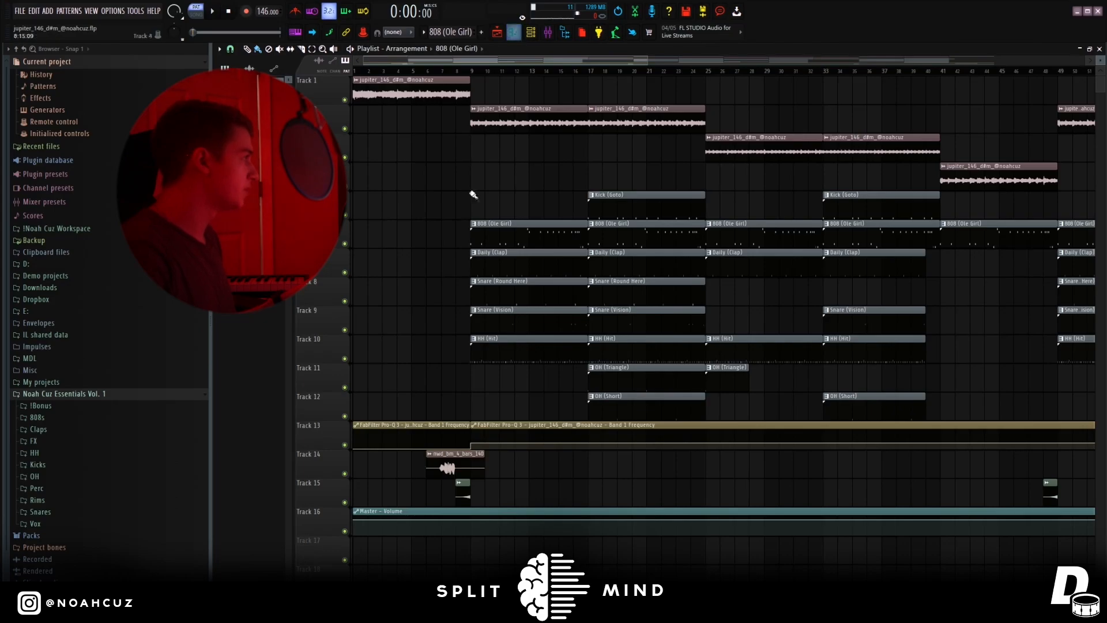
double_click(503, 237)
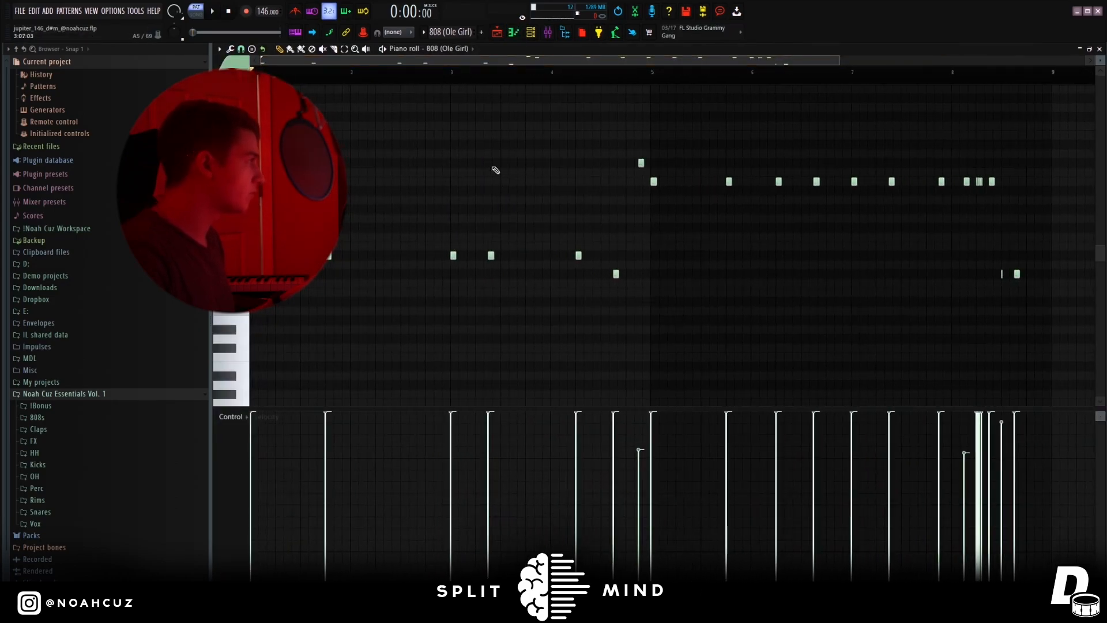
scroll(521, 184, up, 1)
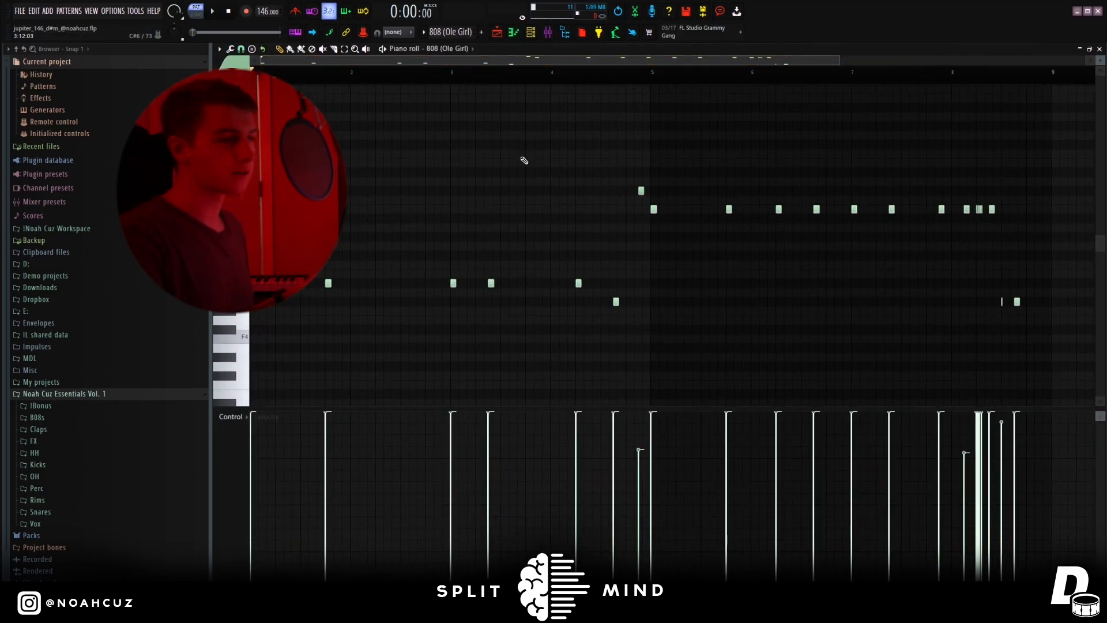
key(space)
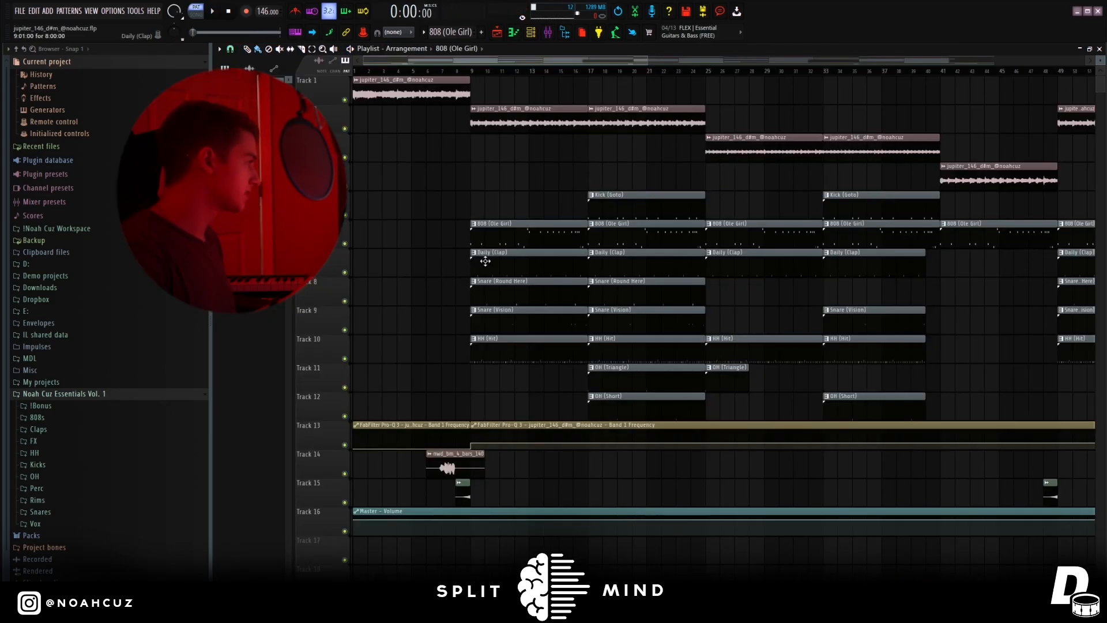
View the Daily (Clap) notes, stop playback, and view the Snare (Round Here) notes in the piano roll.
double_click(484, 257)
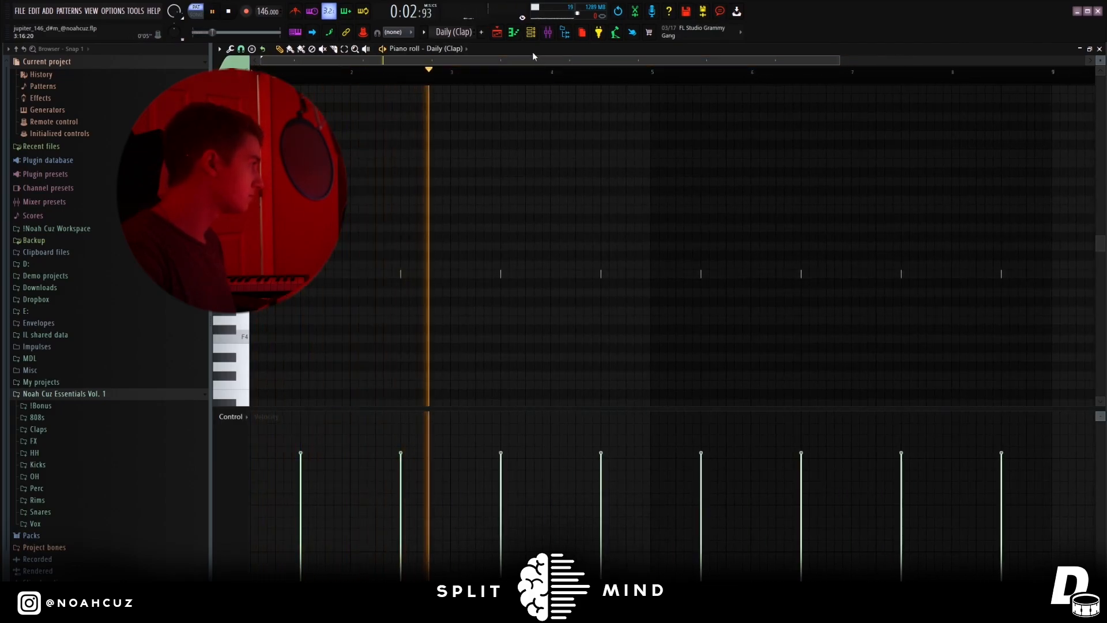
key(space)
click(497, 34)
double_click(549, 291)
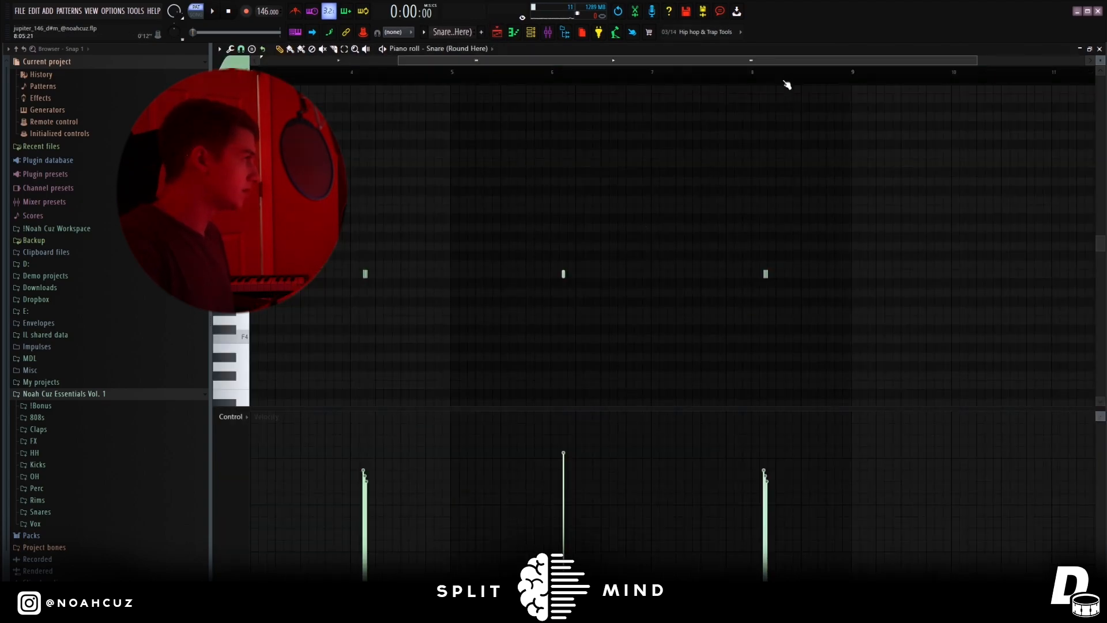
scroll(490, 106, left, 4)
Solo the Daily (Clap) track in the playlist and unmute the Snare (Round Here) track alongside it.
key(F5)
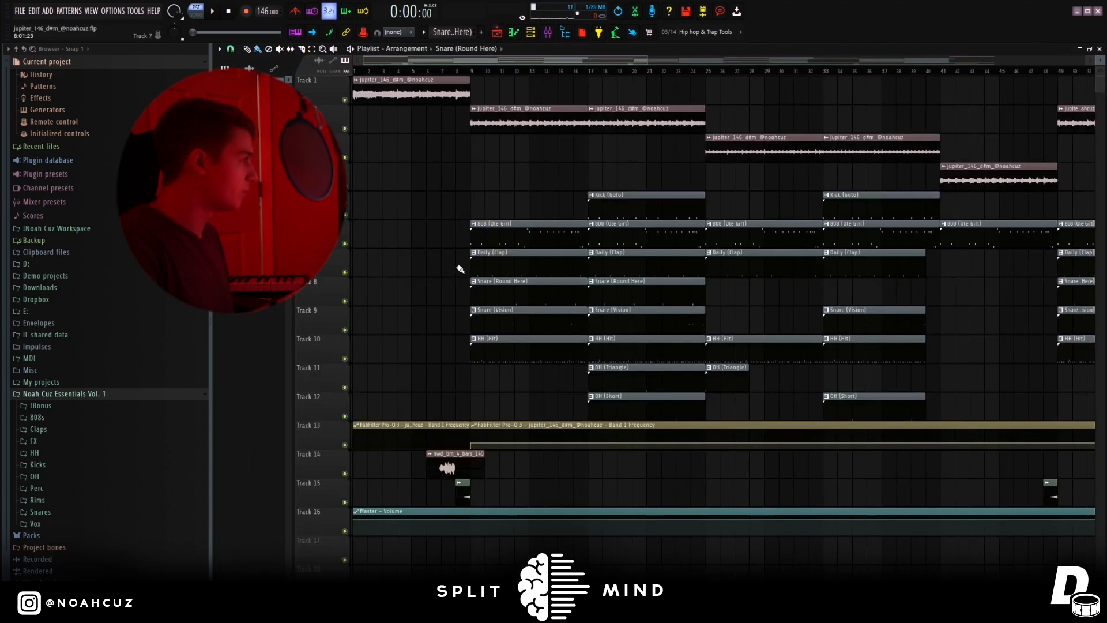
right_click(345, 272)
click(345, 300)
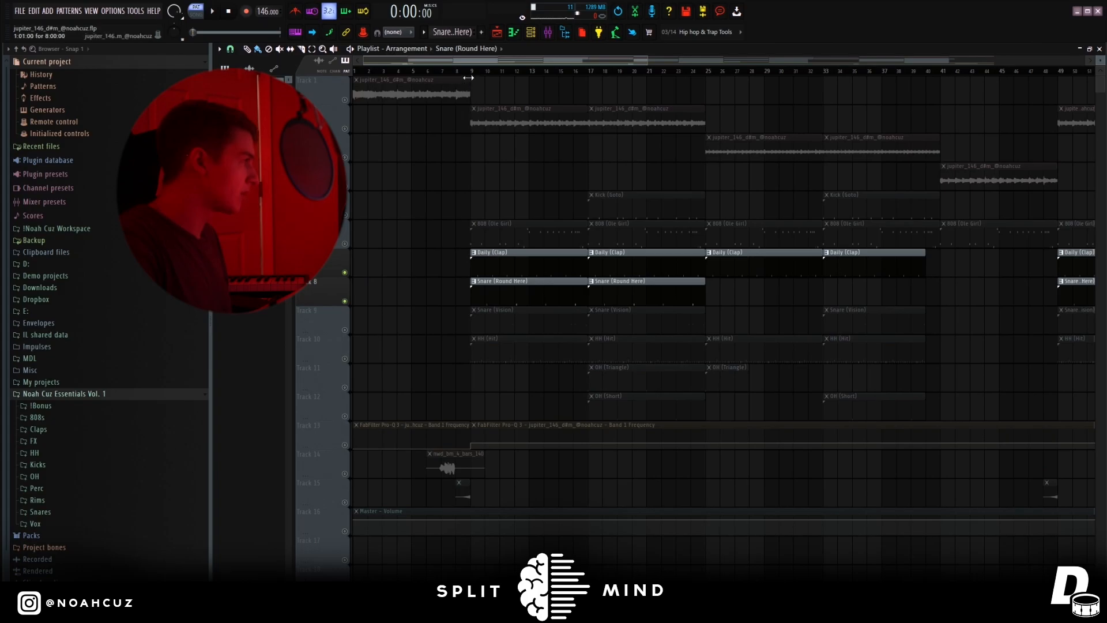
Show the HH (Hit) pattern in the piano roll and select the hi-hat notes in its first two bars.
key(F7)
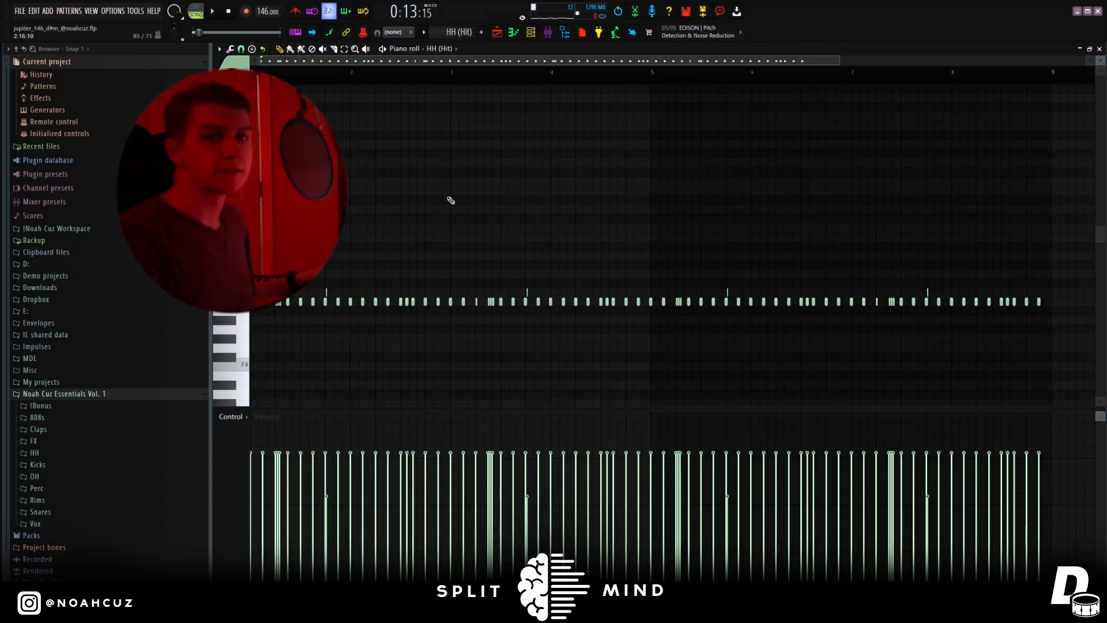
drag(446, 312, 207, 349)
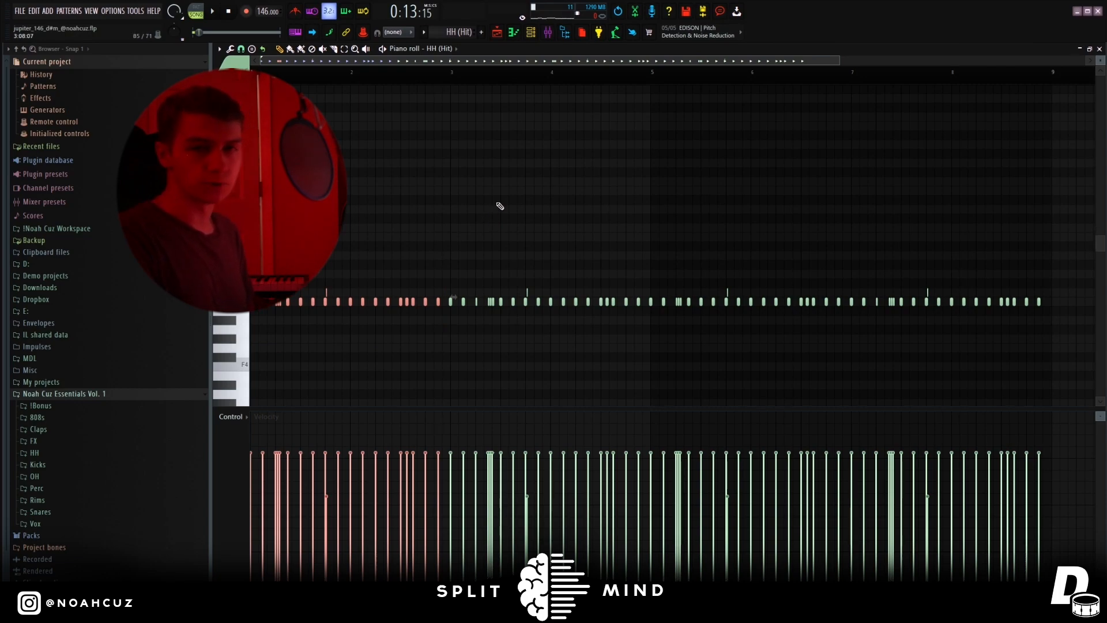
Play the HH (Hit) notes in the piano roll, stop playback and clear the note selection.
scroll(483, 203, down, 1)
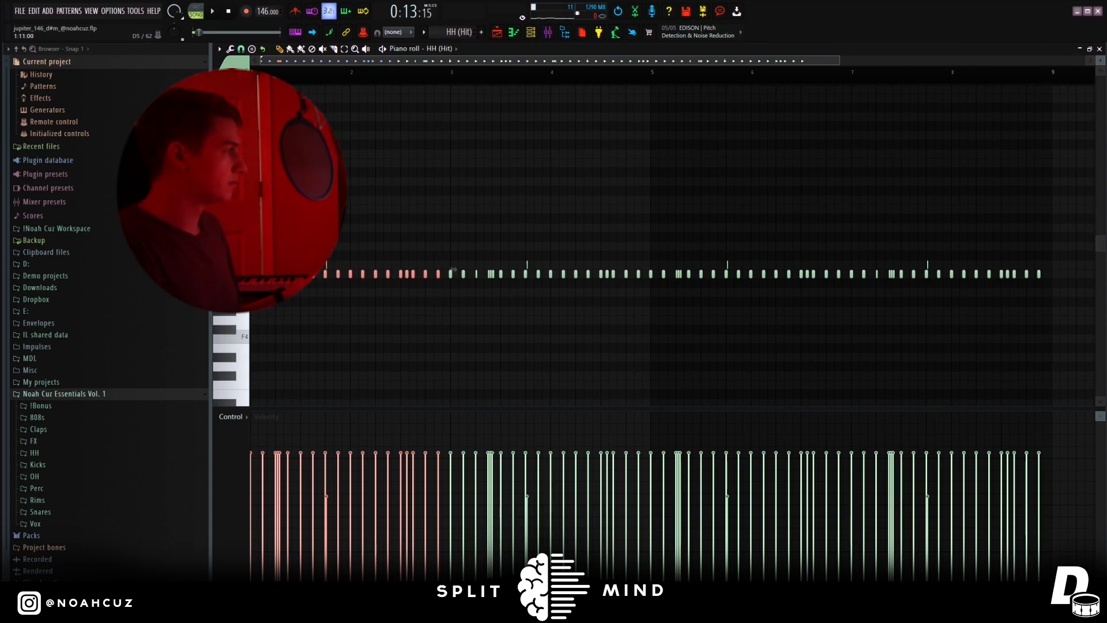
key(space)
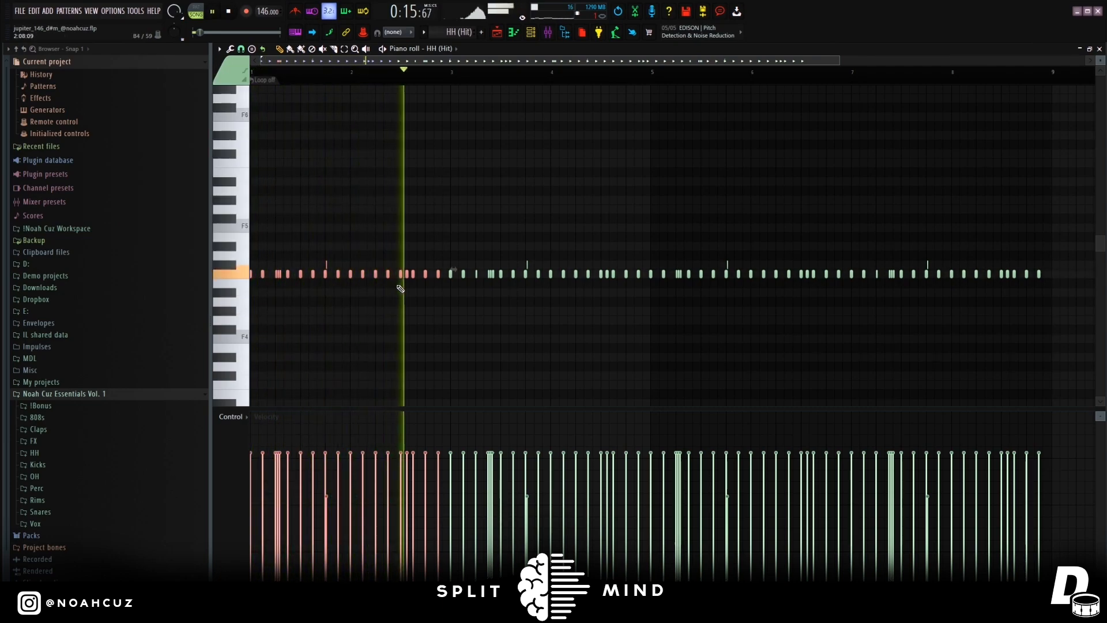
key(space)
key(ctrl+d)
Show the OH (Triangle) and OH (Short) patterns from their start in the piano roll and play them in pattern mode.
click(530, 34)
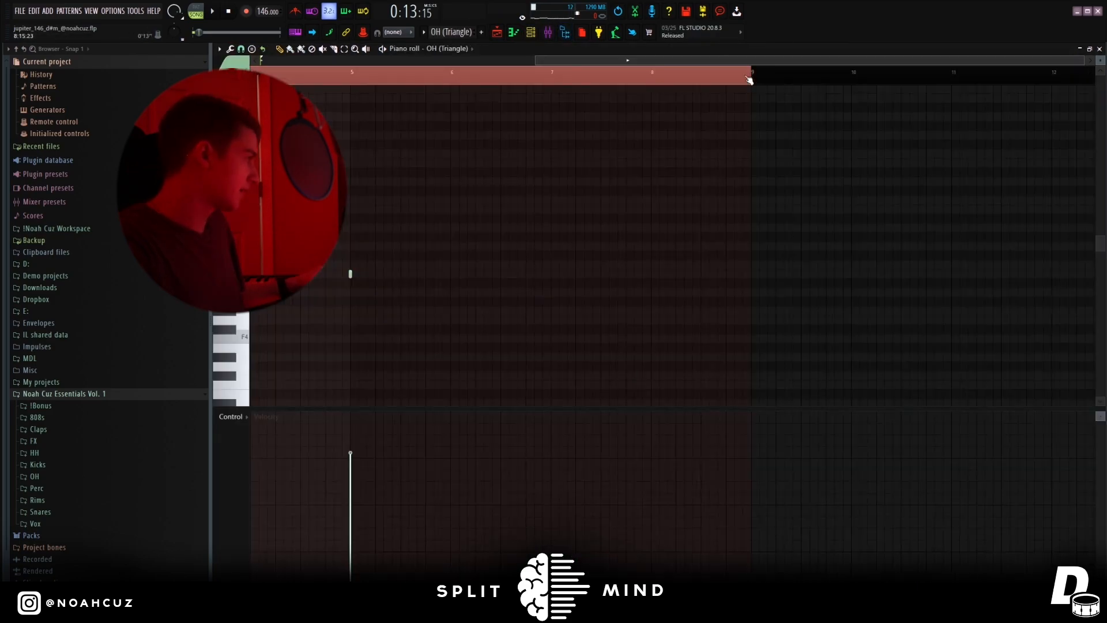
drag(599, 57, 397, 60)
click(196, 11)
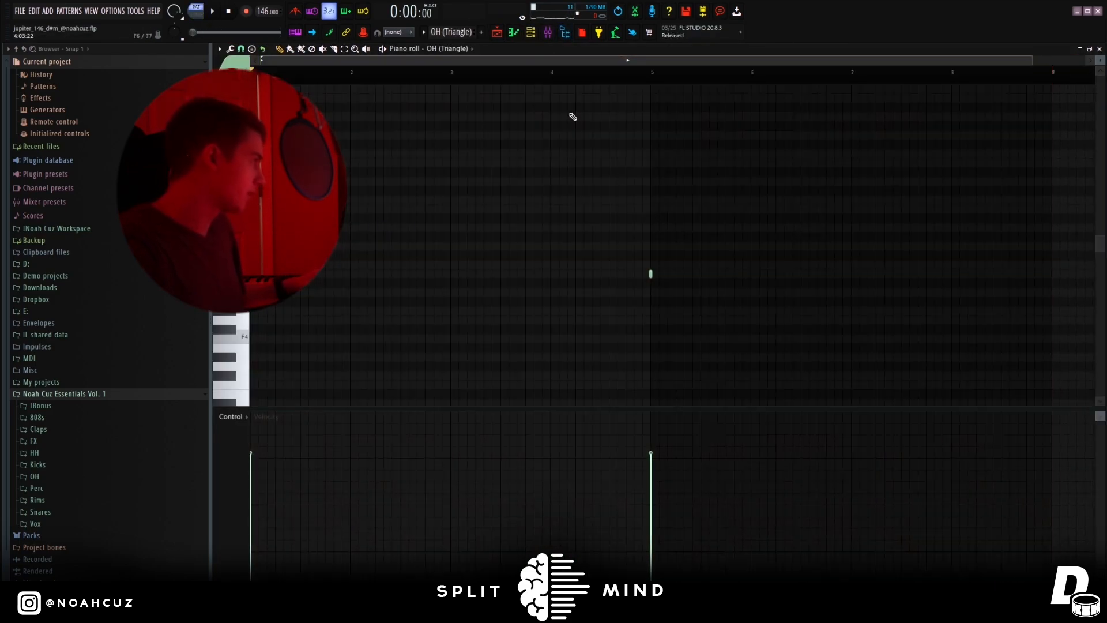
key(space)
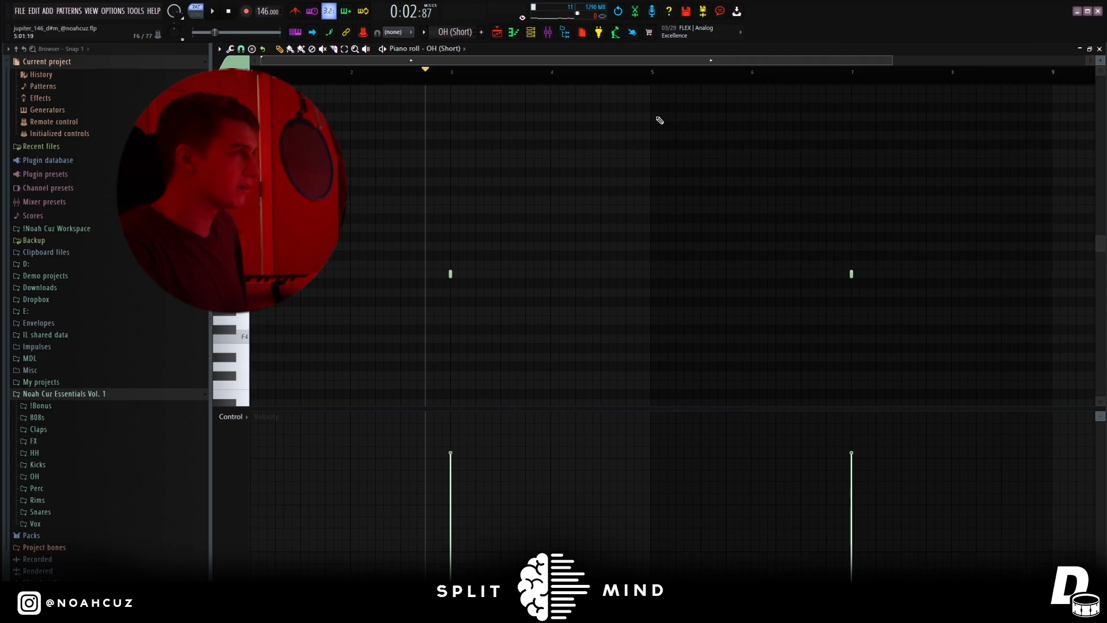
key(space)
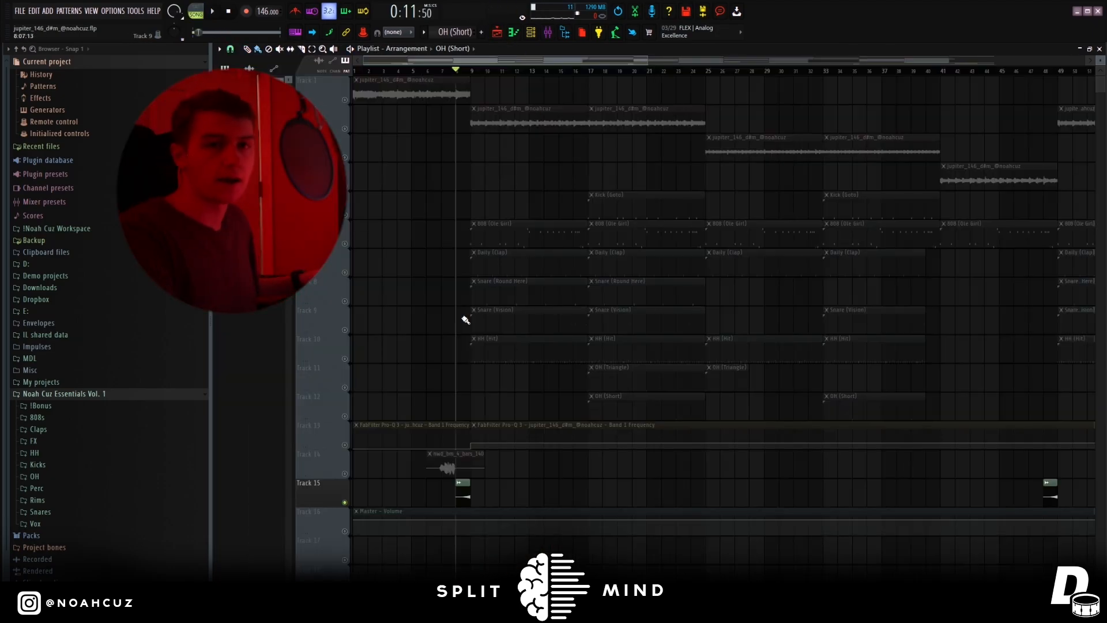
Play the soloed Track 15 clip and view the full arrangement in the playlist.
key(space)
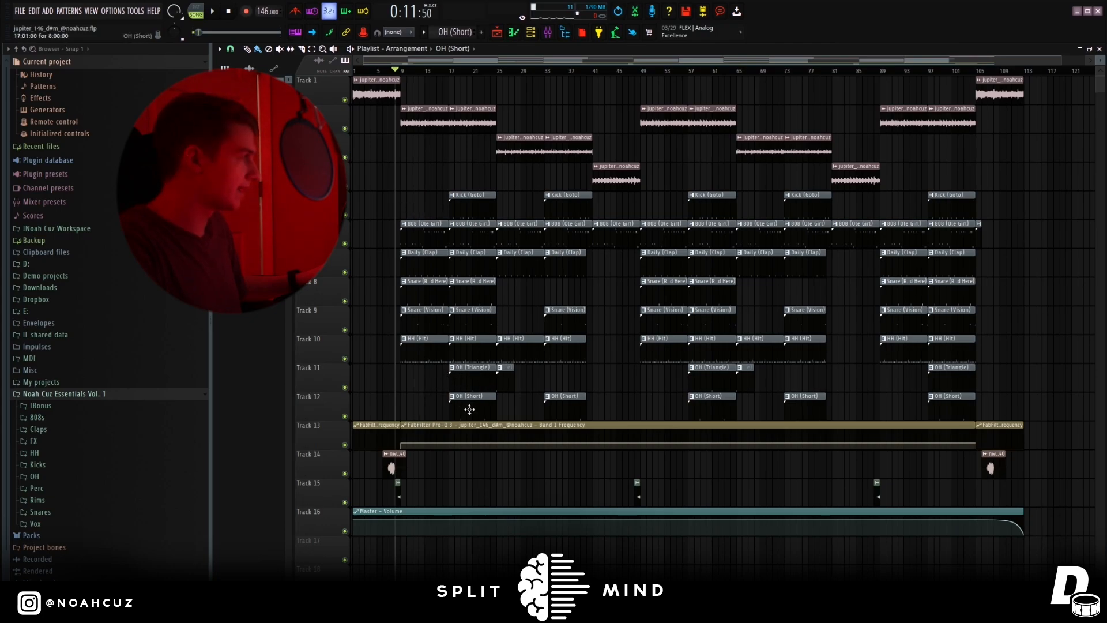
drag(499, 70, 550, 197)
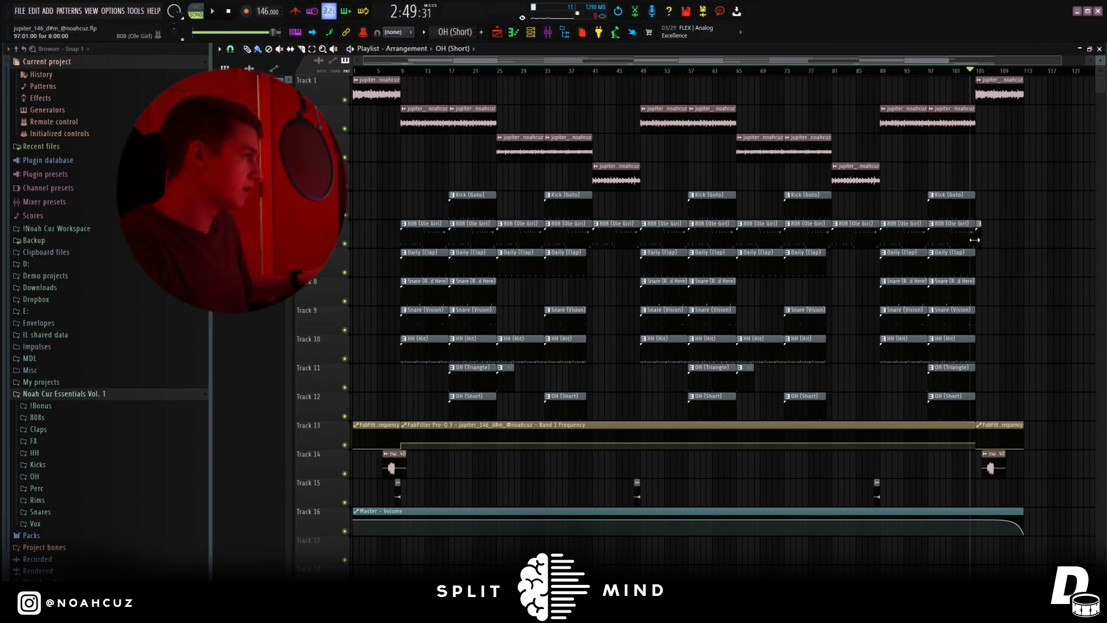
View the 808 (Ole Girl) #2 pattern at the start of the outro and play that transition in the playlist.
double_click(978, 240)
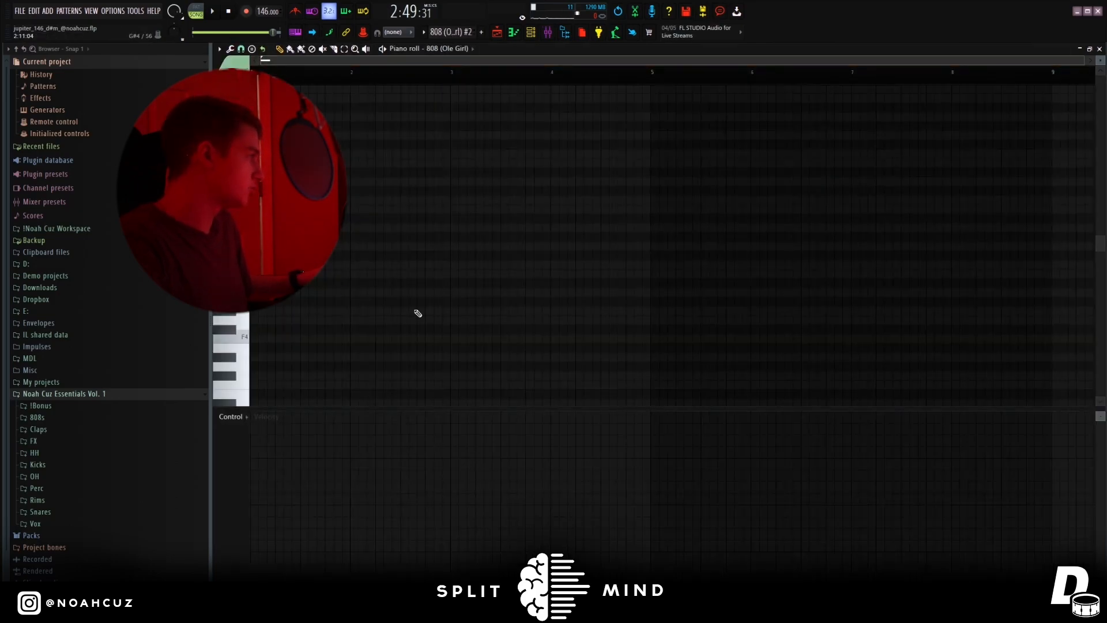
scroll(283, 522, down, 4)
click(497, 35)
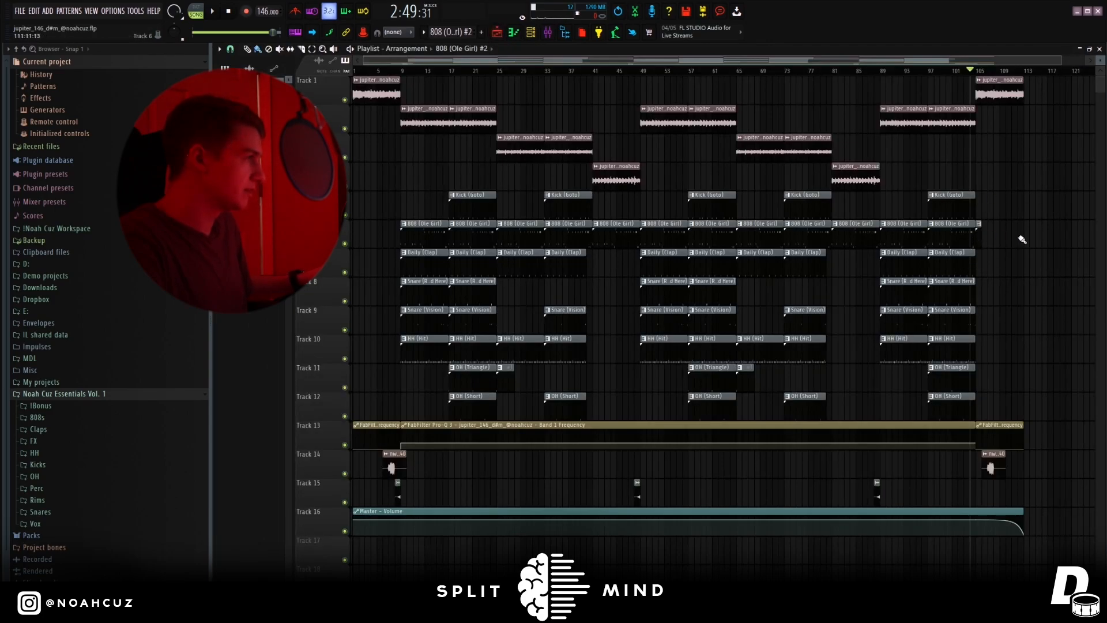
key(space)
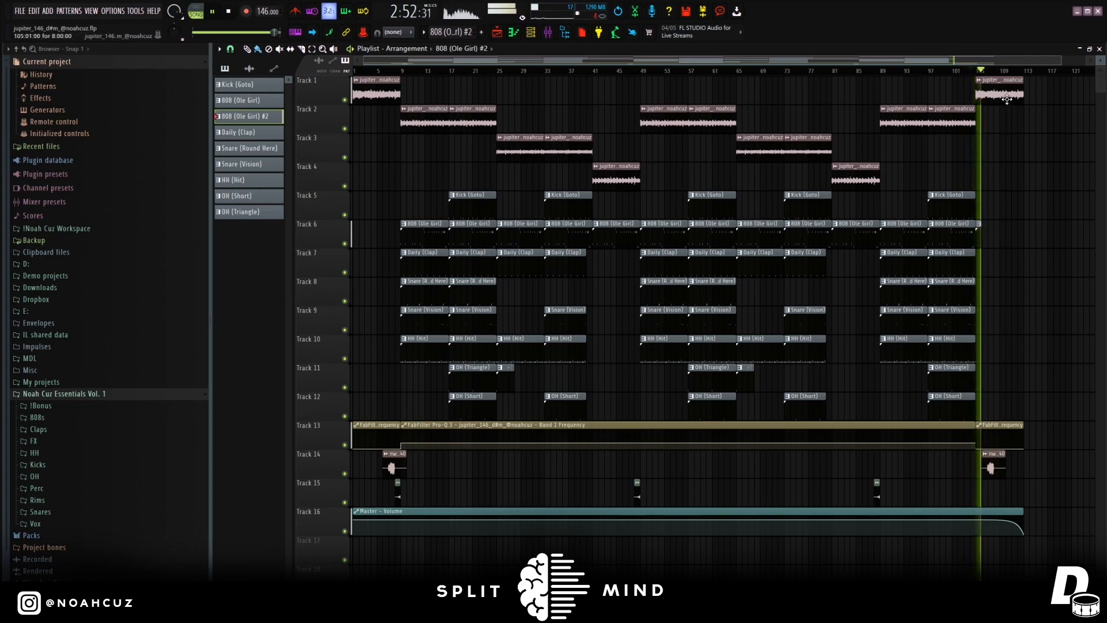
key(space)
View the FabFilter Pro-Q 3 low cut on the melody's mixer track, and its frequency automation in the playlist.
key(F9)
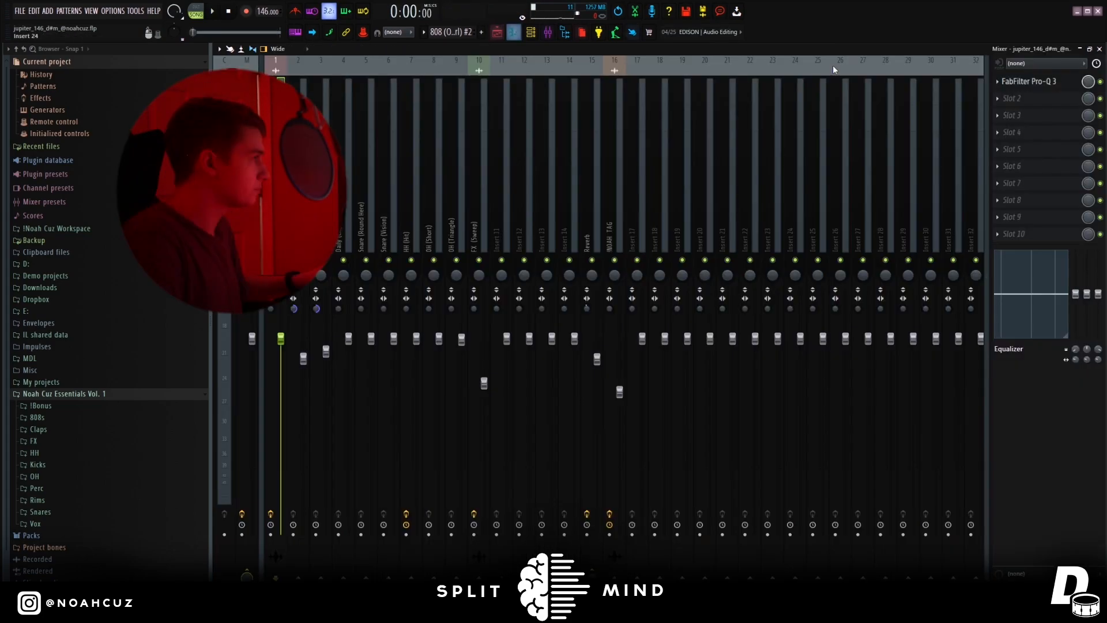
click(1037, 82)
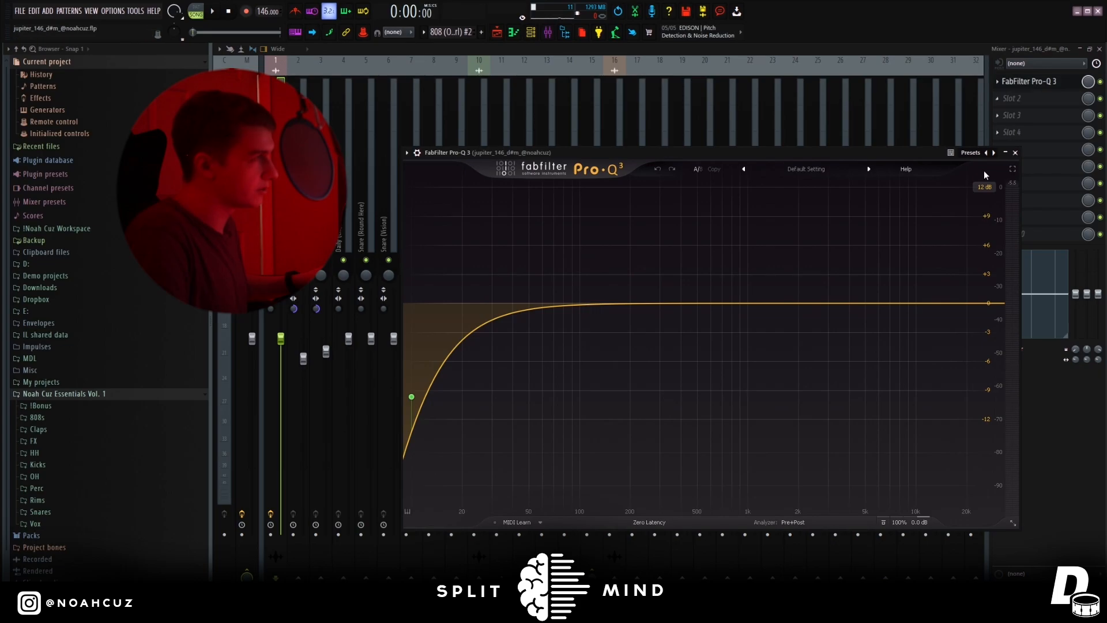
click(1015, 153)
key(F5)
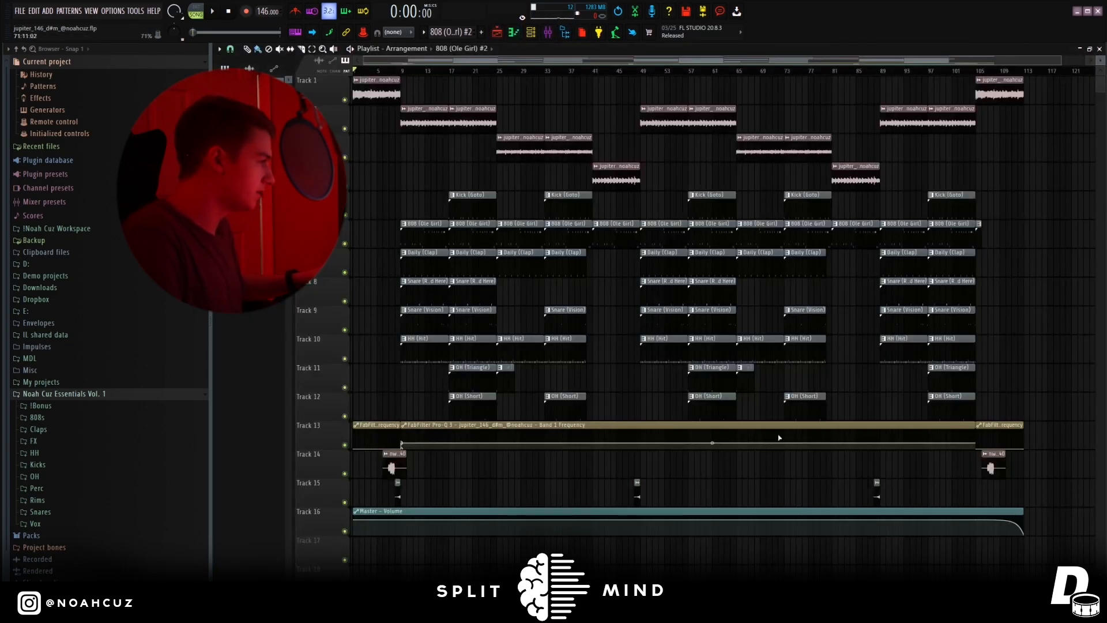
Inspect the effect slots of the kick, 808, clap and snare tracks in the mixer, ending on the 808's stereo separation.
key(F9)
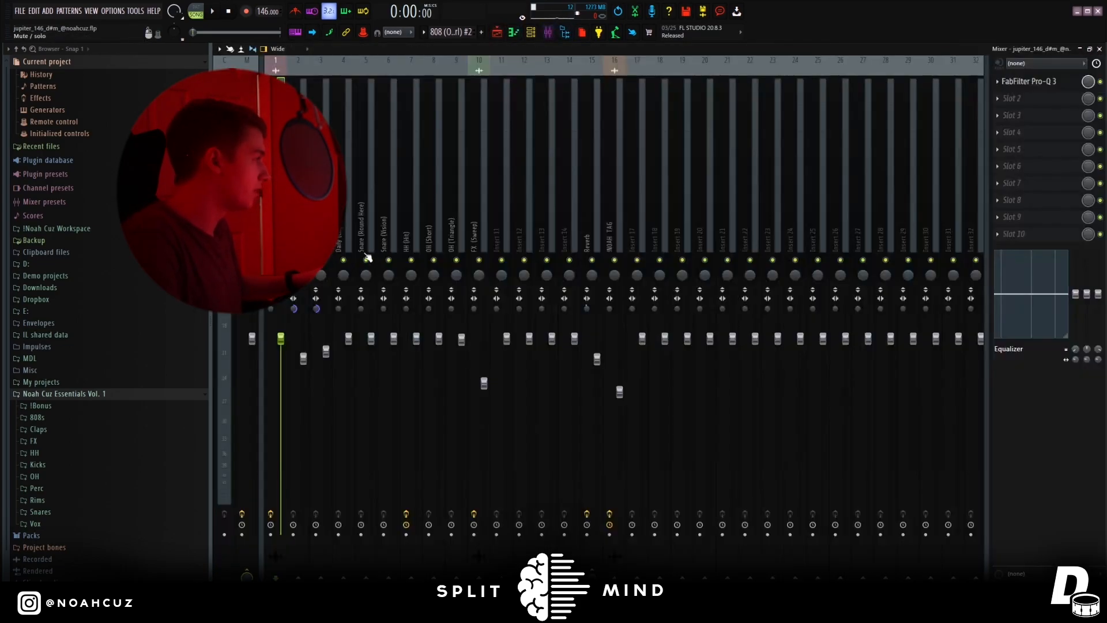
click(298, 202)
click(320, 201)
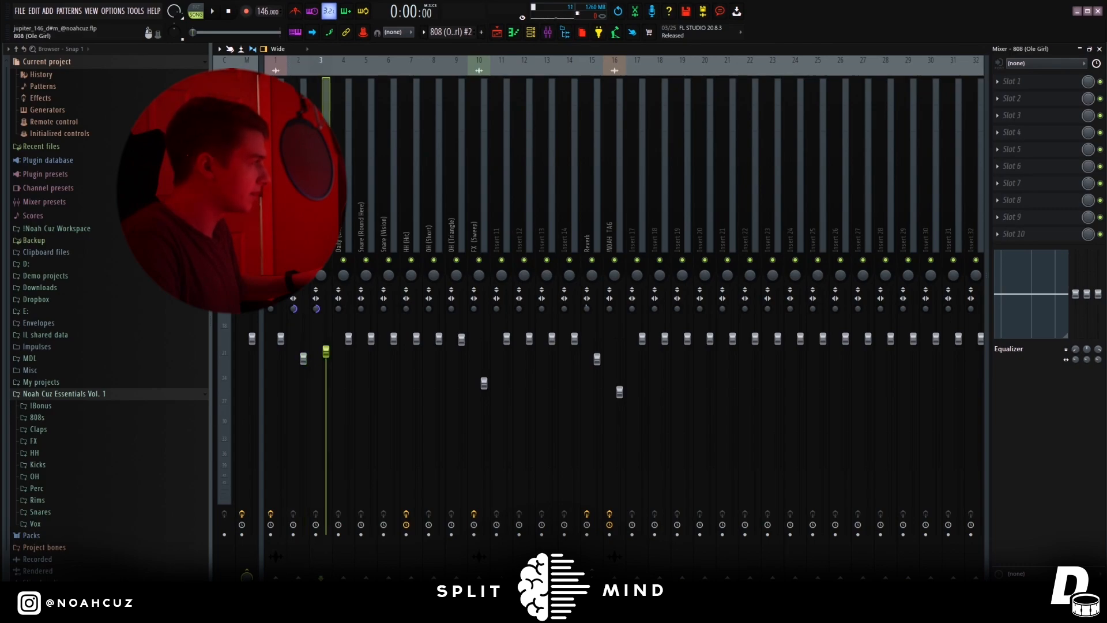
click(343, 232)
click(366, 225)
click(387, 226)
click(326, 202)
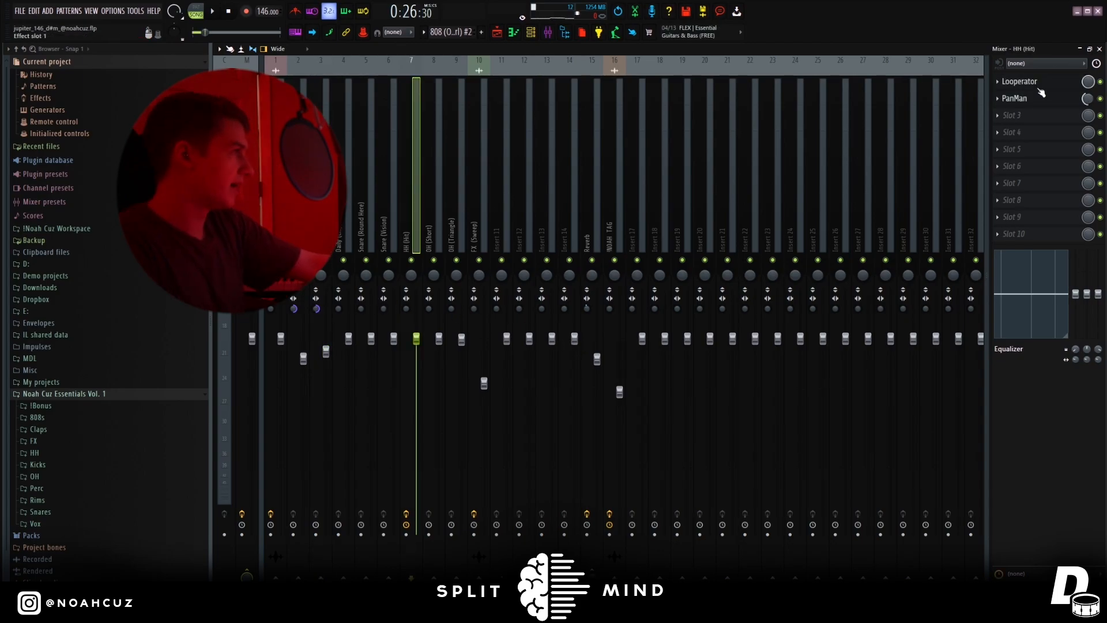
View the Looperator and PanMan effect settings on the HH (Hit) mixer track and close both.
click(1038, 87)
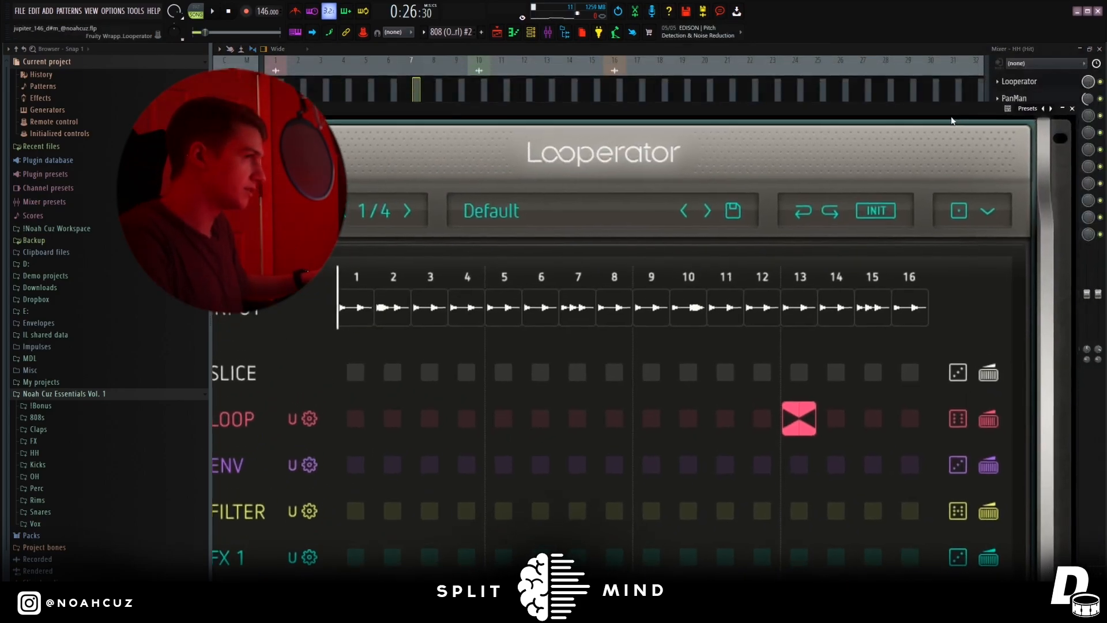
drag(952, 120, 933, 62)
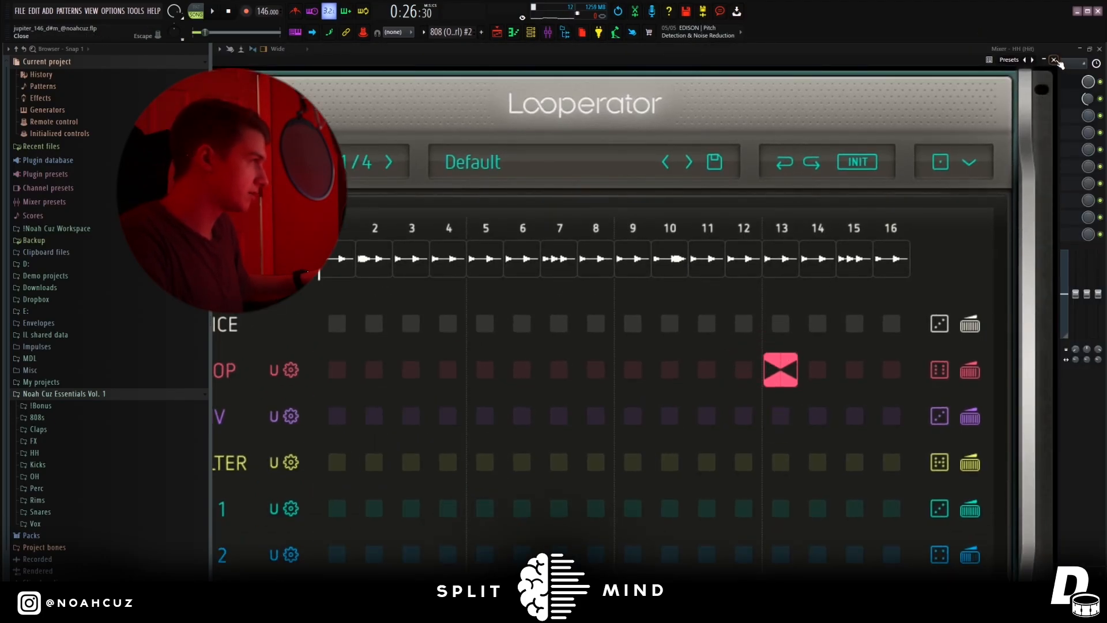
click(1055, 60)
click(1020, 99)
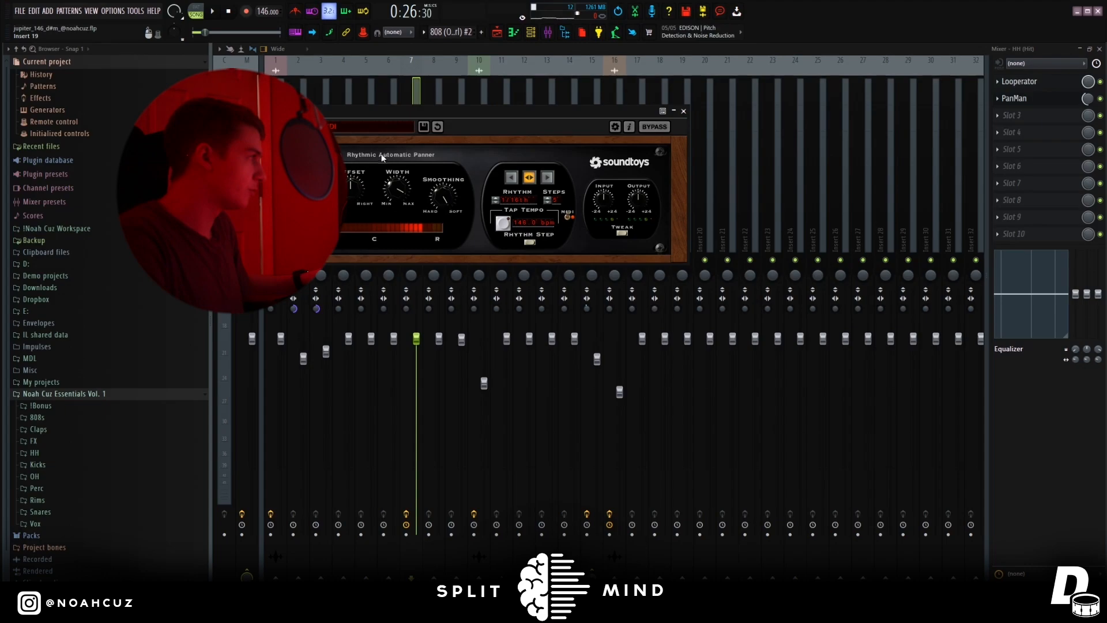
click(682, 112)
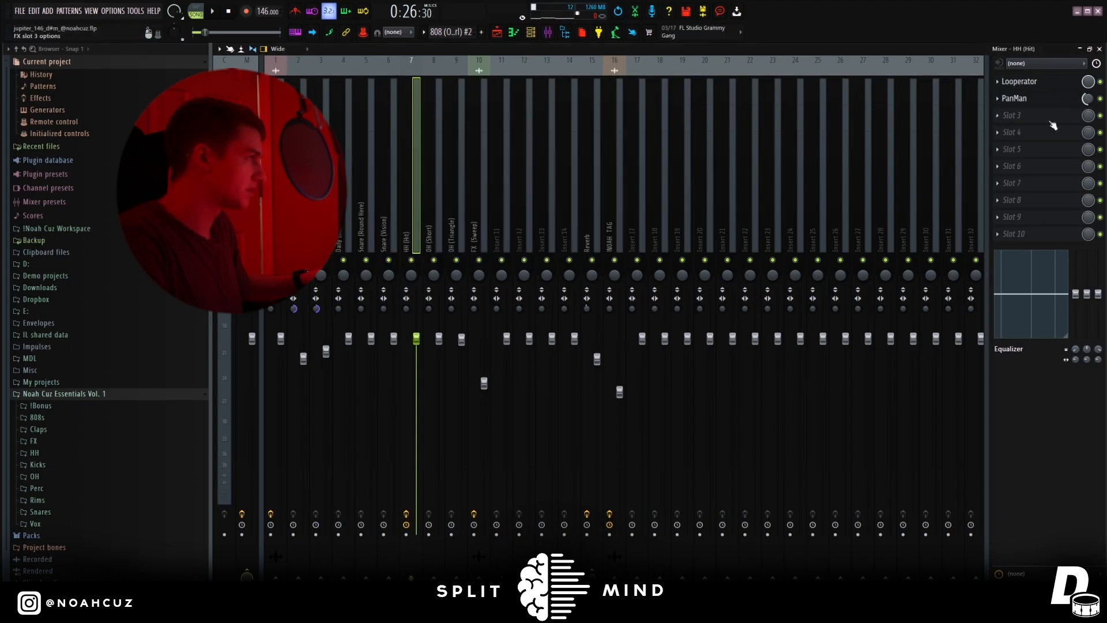
Inspect the OH (Short) and OH (Triangle) mixer tracks and view the FabFilter Pro-Q 3 on the FX (Sweep) track.
click(440, 231)
click(462, 230)
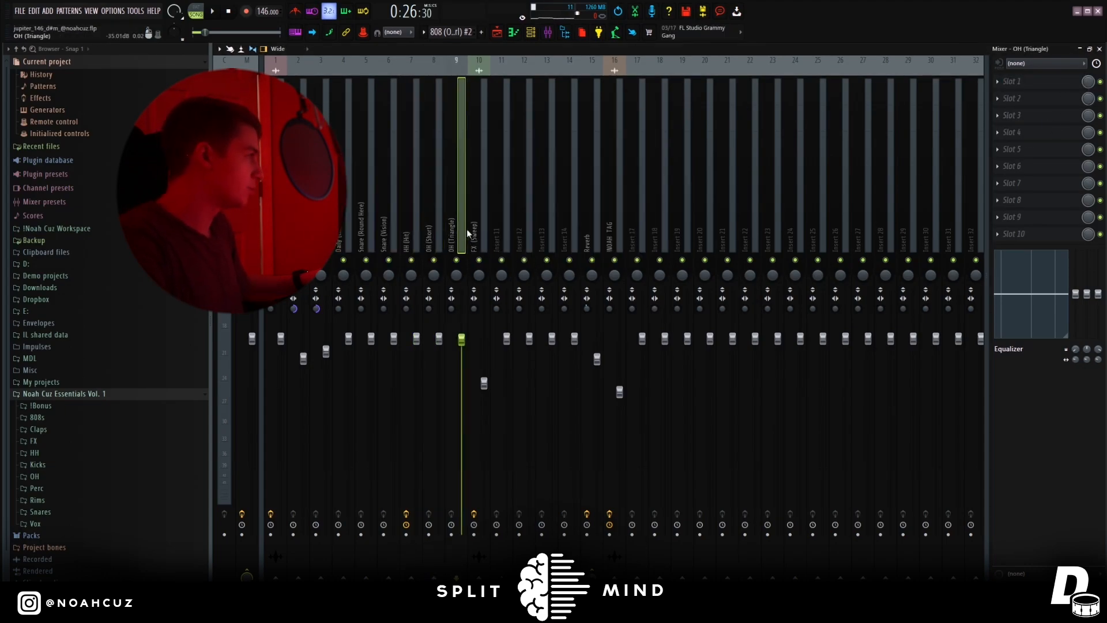
click(472, 239)
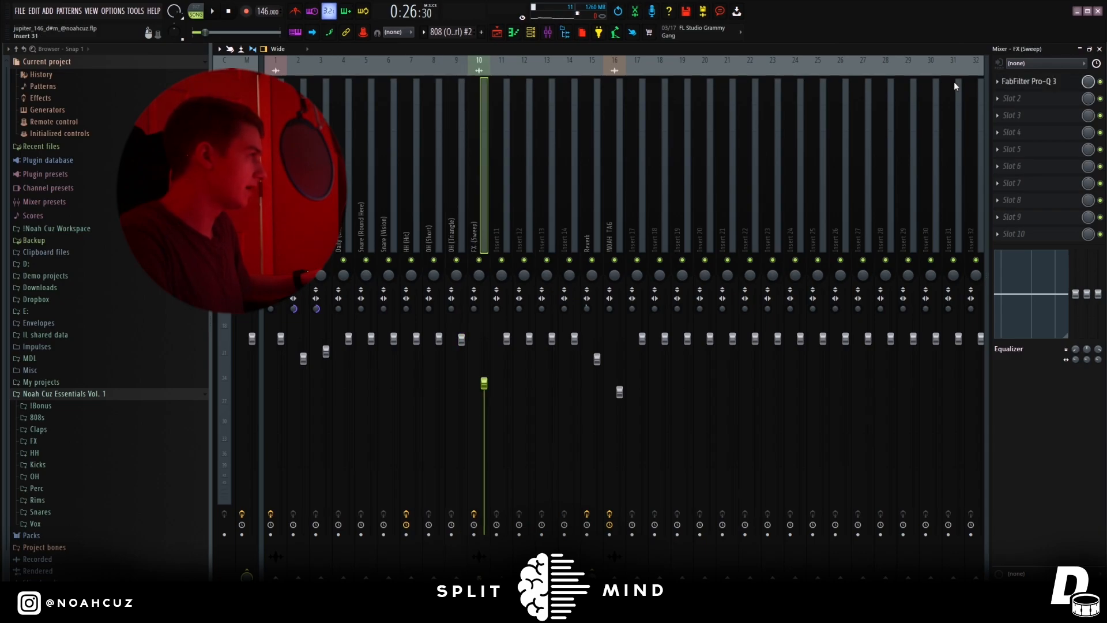
click(1055, 85)
click(911, 176)
Select the hi-hat, clap, Reverb and other drum mixer tracks to inspect their effect slots.
click(407, 230)
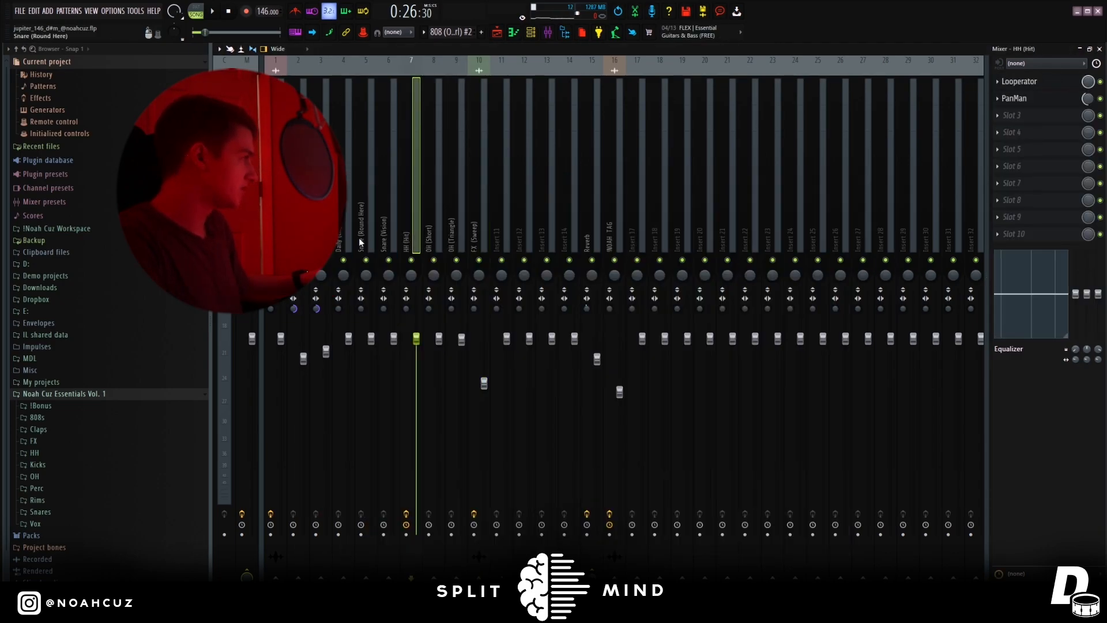
click(349, 231)
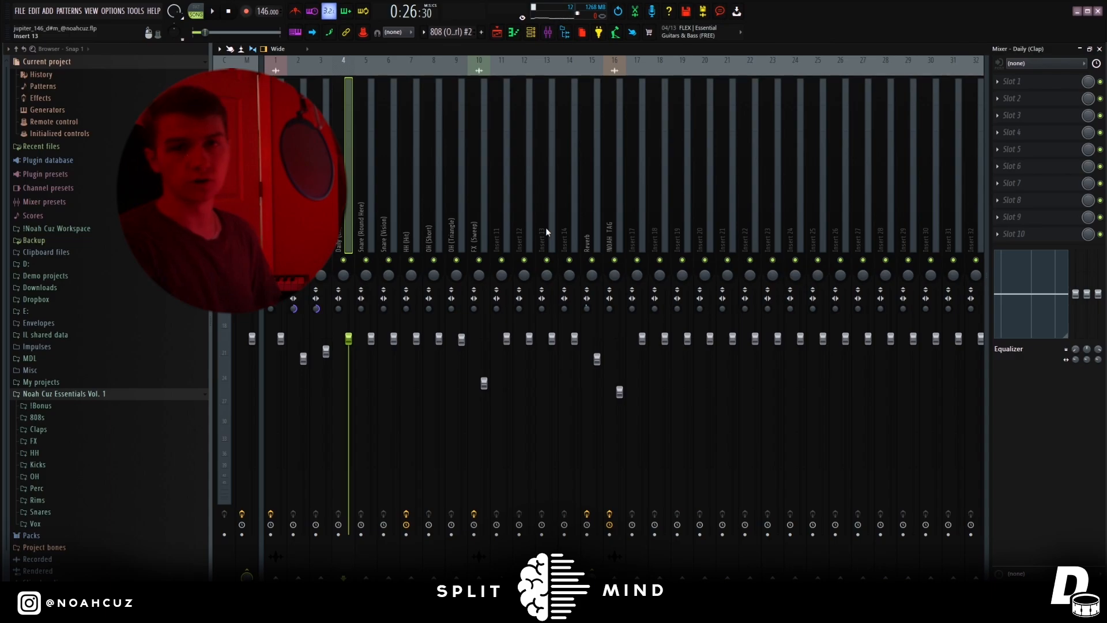
click(586, 227)
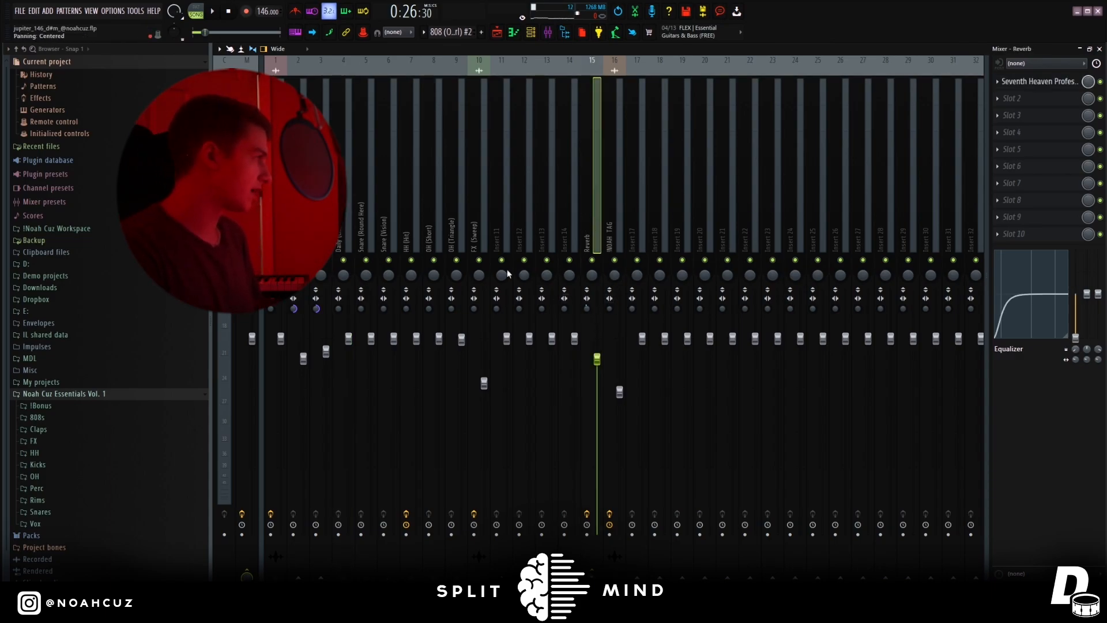
click(480, 222)
click(431, 209)
click(394, 206)
View the Seventh Heaven Professional settings on the Reverb mixer track and set the track's volume to 88% (-2.7 dB).
click(597, 194)
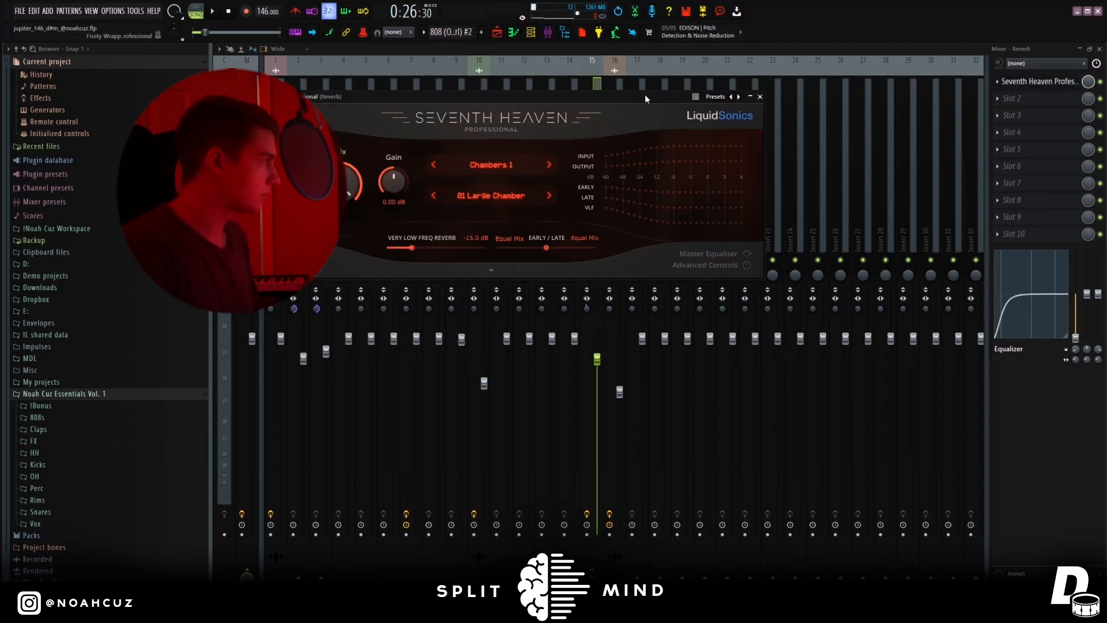
drag(645, 96, 733, 121)
click(852, 122)
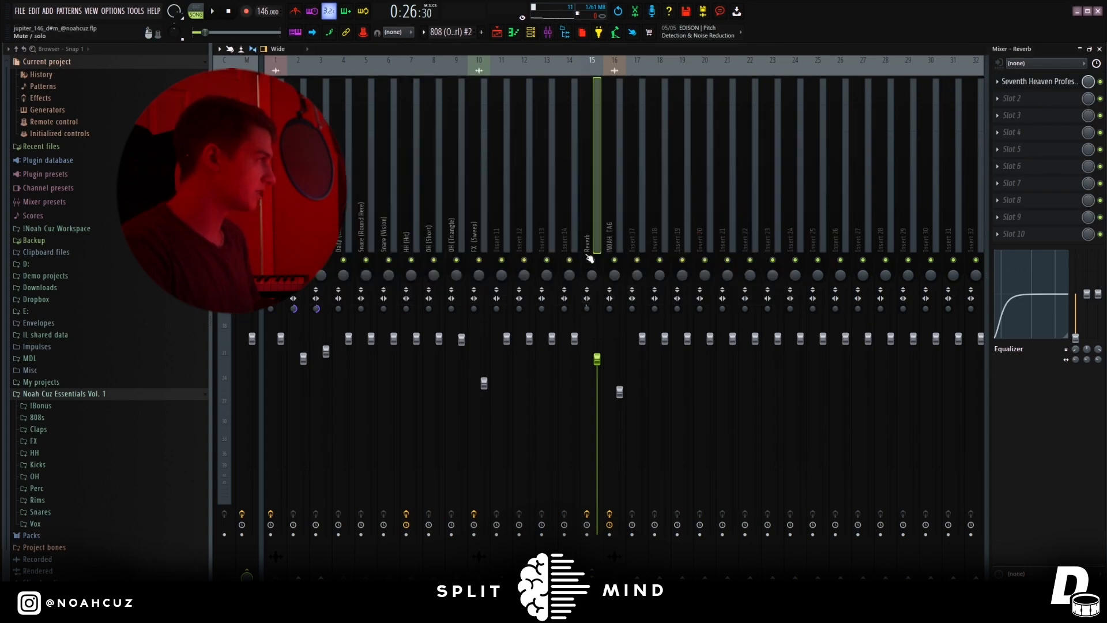
drag(599, 365, 598, 367)
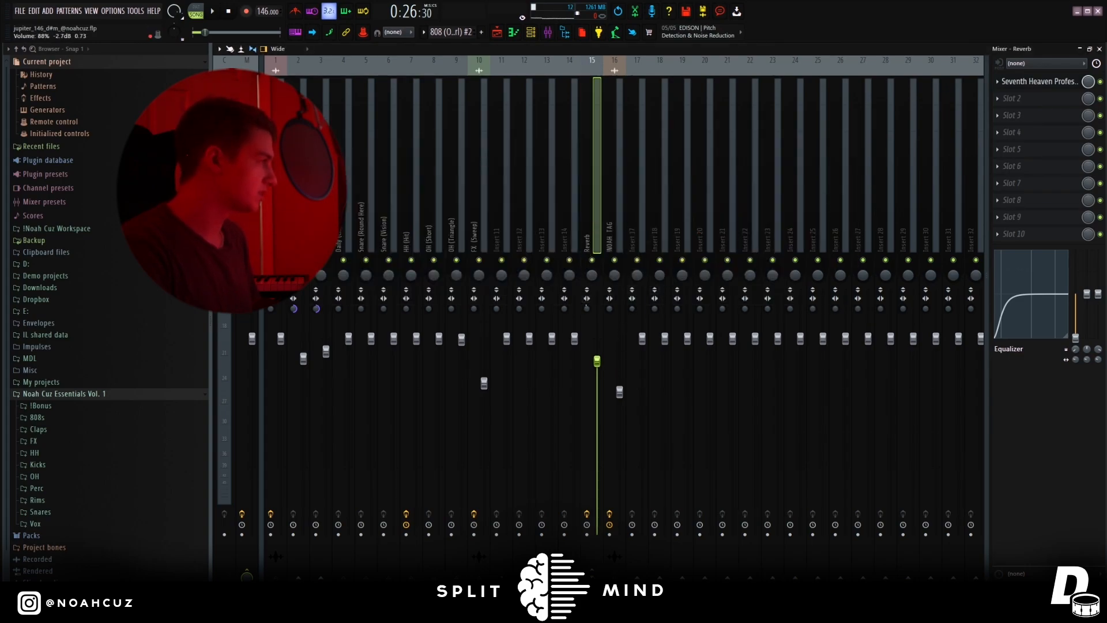